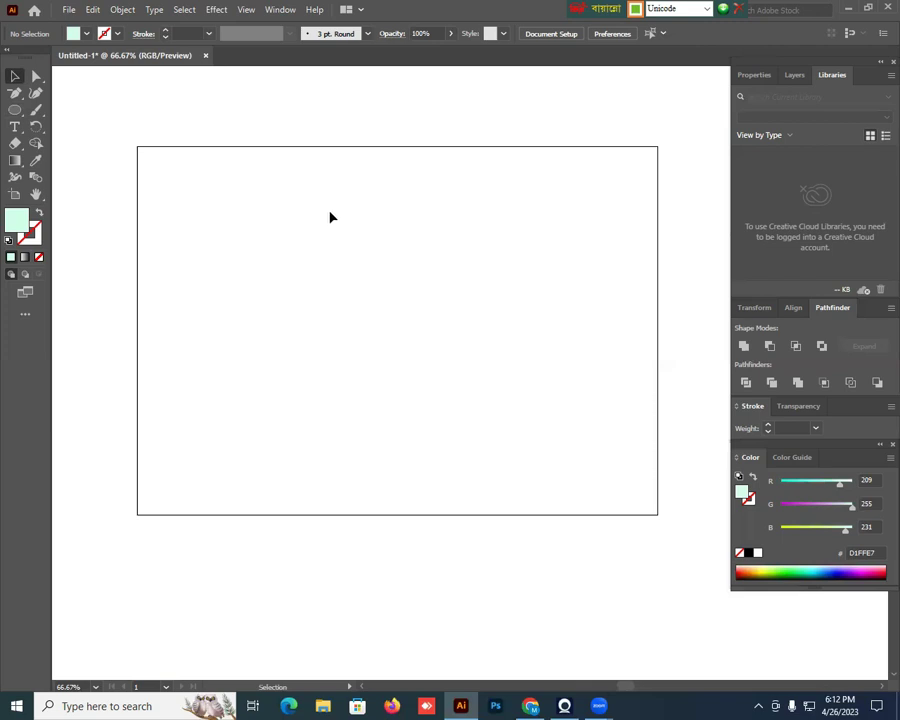
- Draw a circle 6 in wide and 6 in high on the artboard with the Ellipse tool
click(14, 110)
drag(30, 124, 48, 126)
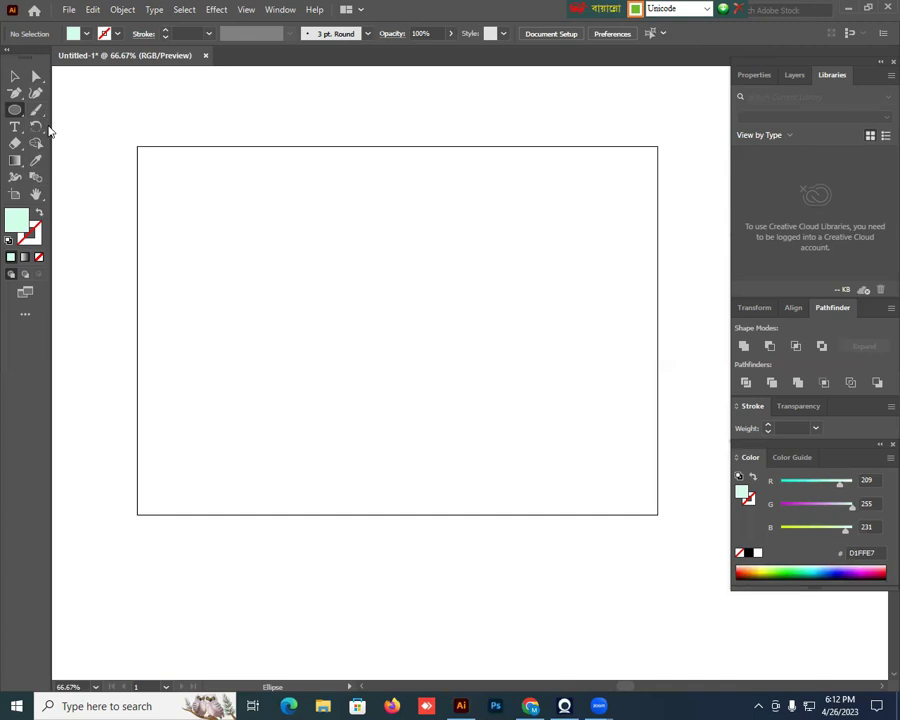
click(308, 241)
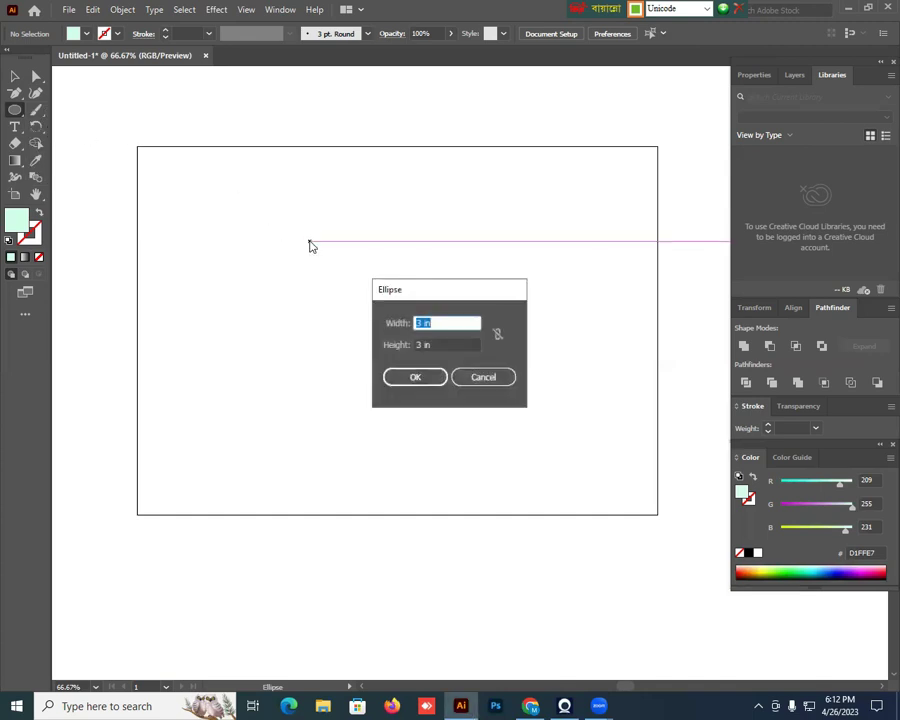
click(419, 322)
click(404, 325)
text(6)
click(407, 348)
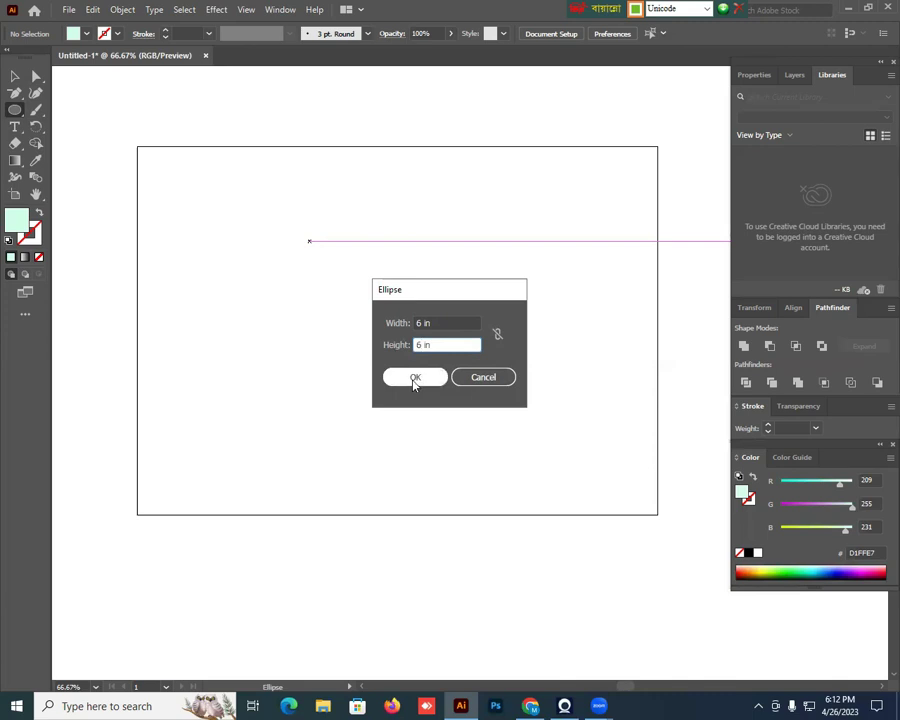
click(415, 379)
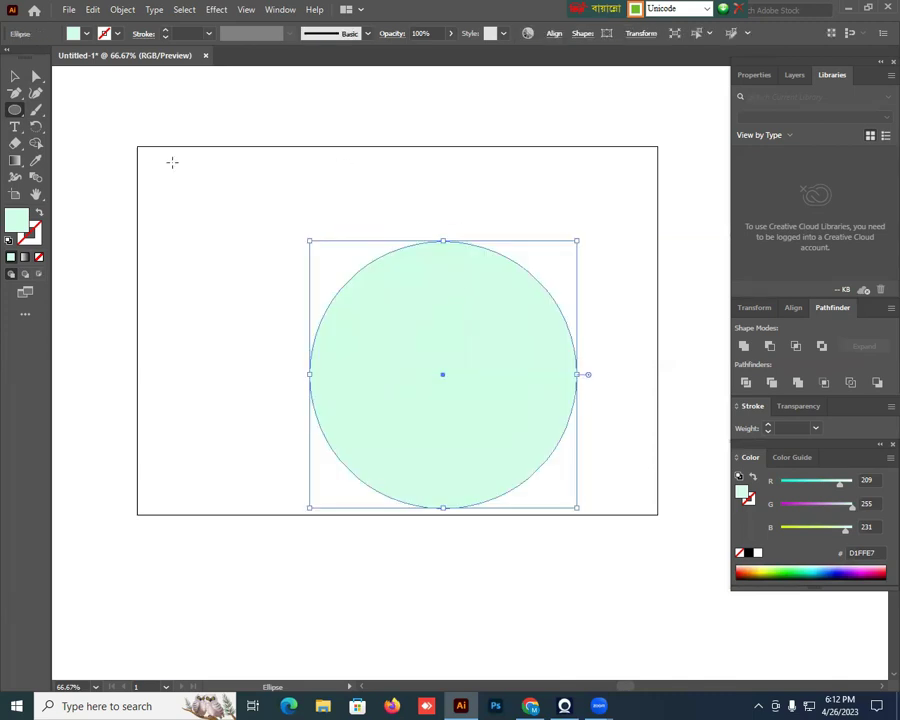
- Fill the 6 in circle with the RGB Red swatch
click(80, 35)
click(80, 35)
click(80, 35)
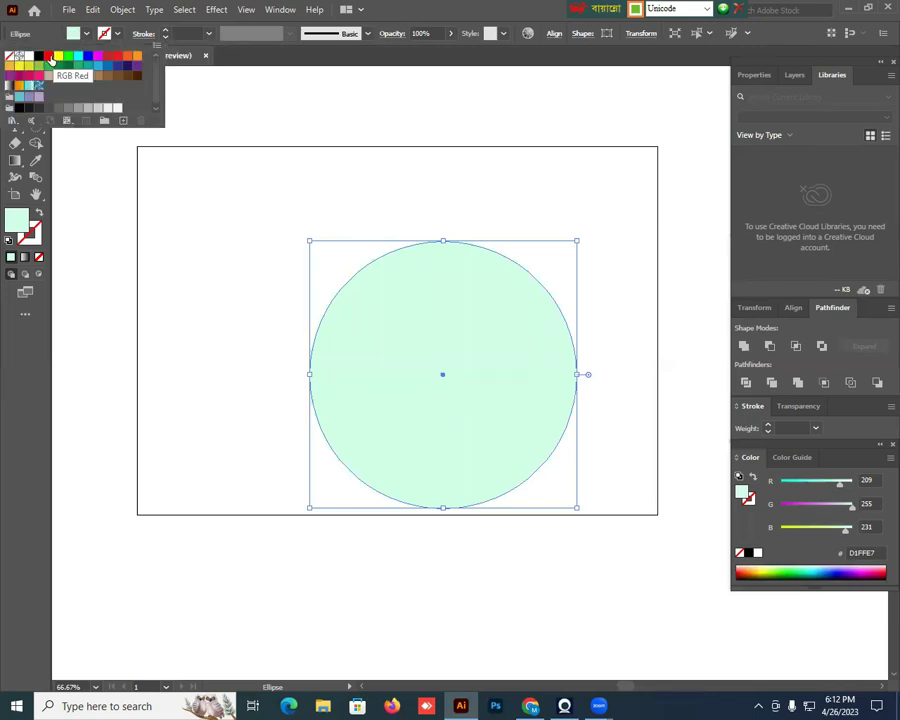
click(49, 56)
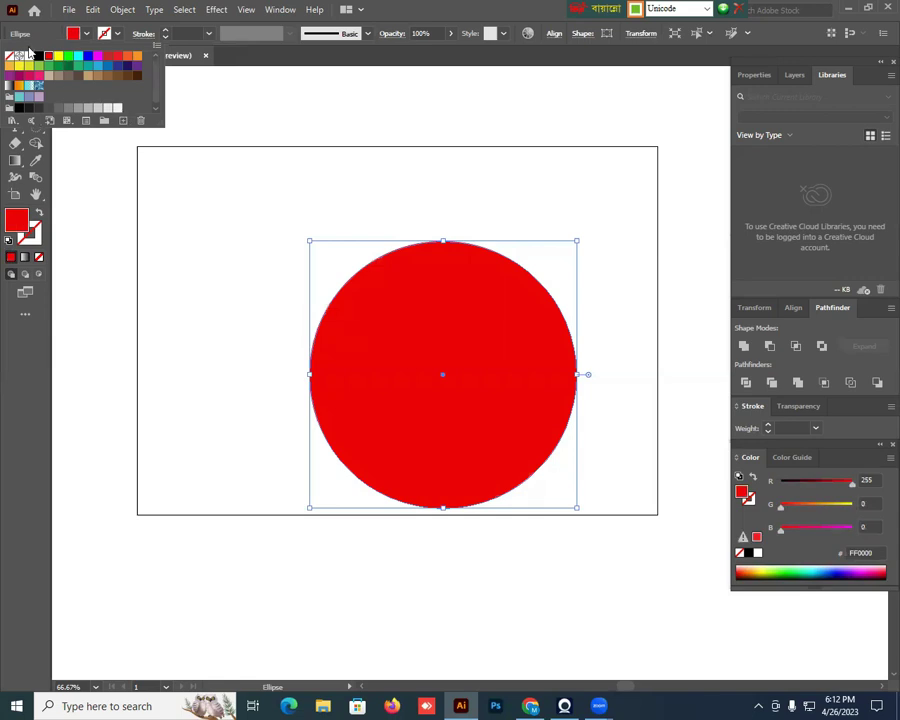
click(64, 180)
- Move the red circle up and to the left, near the middle of the artboard, and deselect it
click(15, 78)
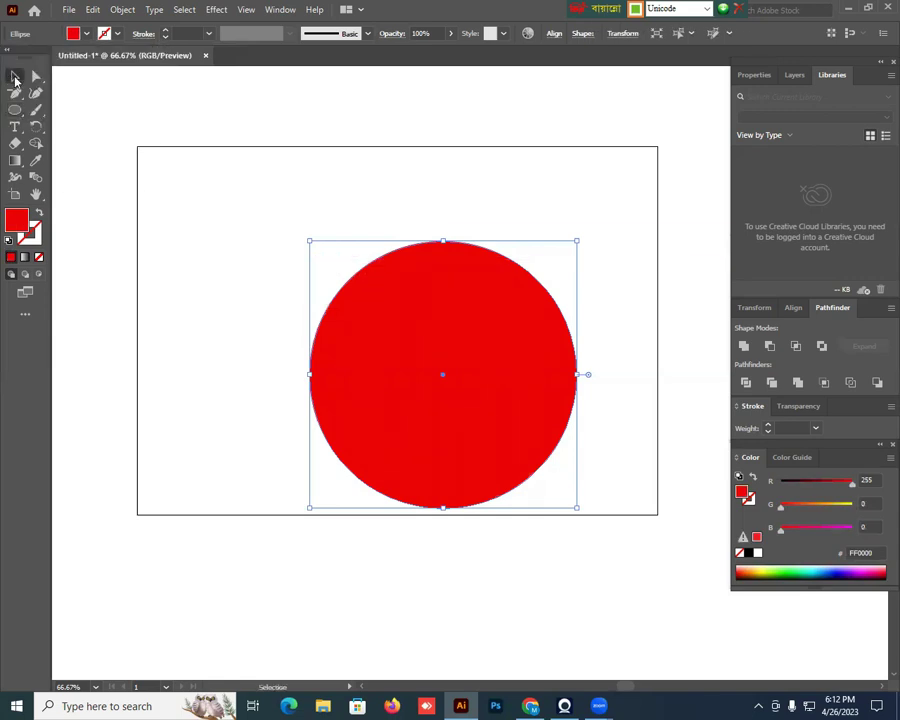
drag(416, 315, 368, 271)
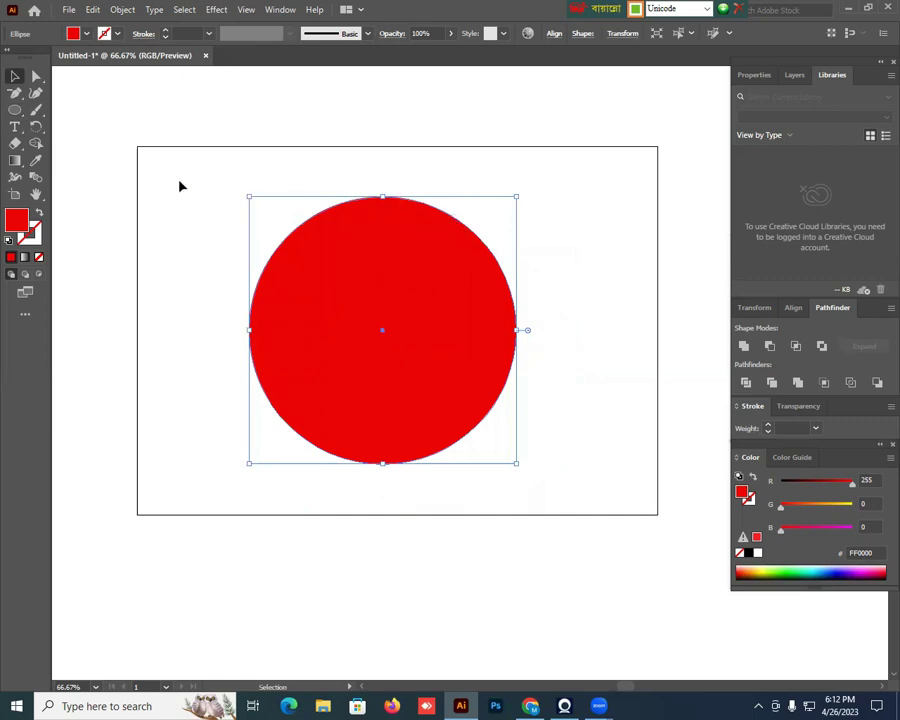
click(219, 213)
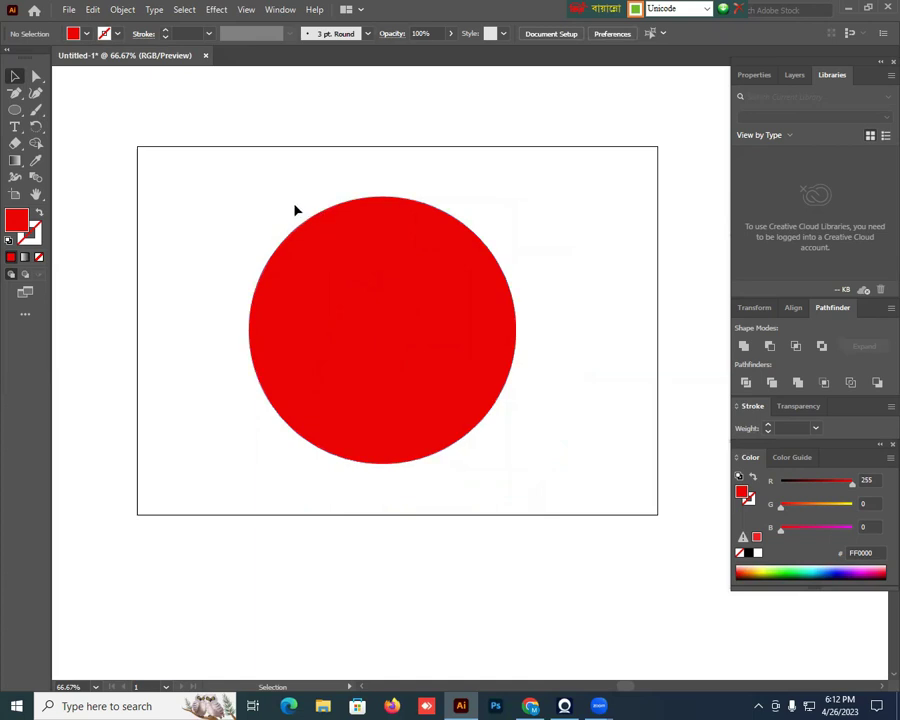
- Draw a second circle 3 in wide and 3 in high overlapping the red circle's upper-left edge, and fill it with yellow
click(16, 111)
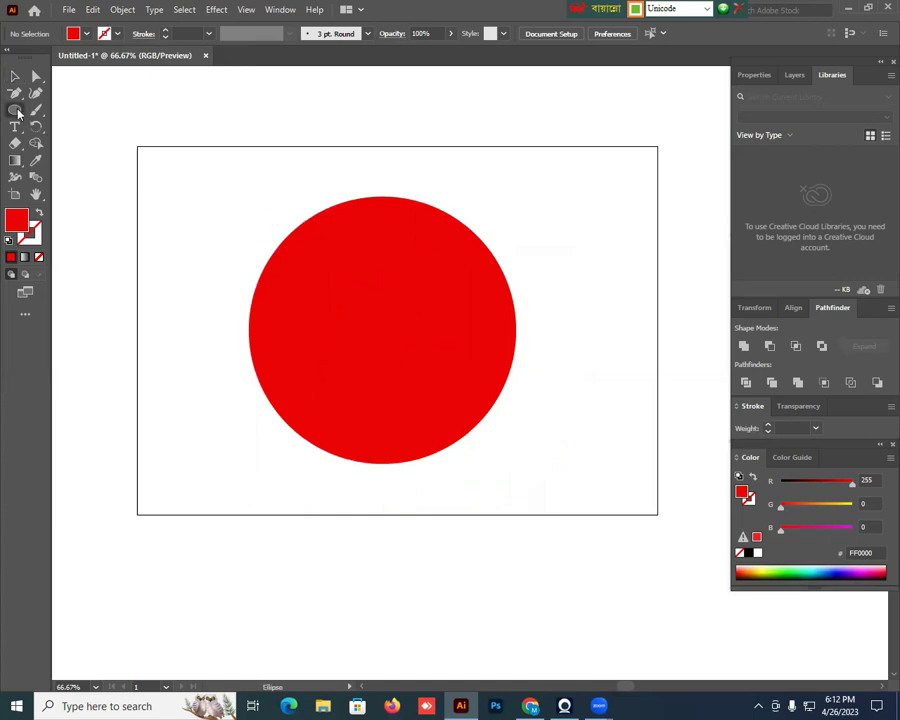
click(16, 111)
click(194, 199)
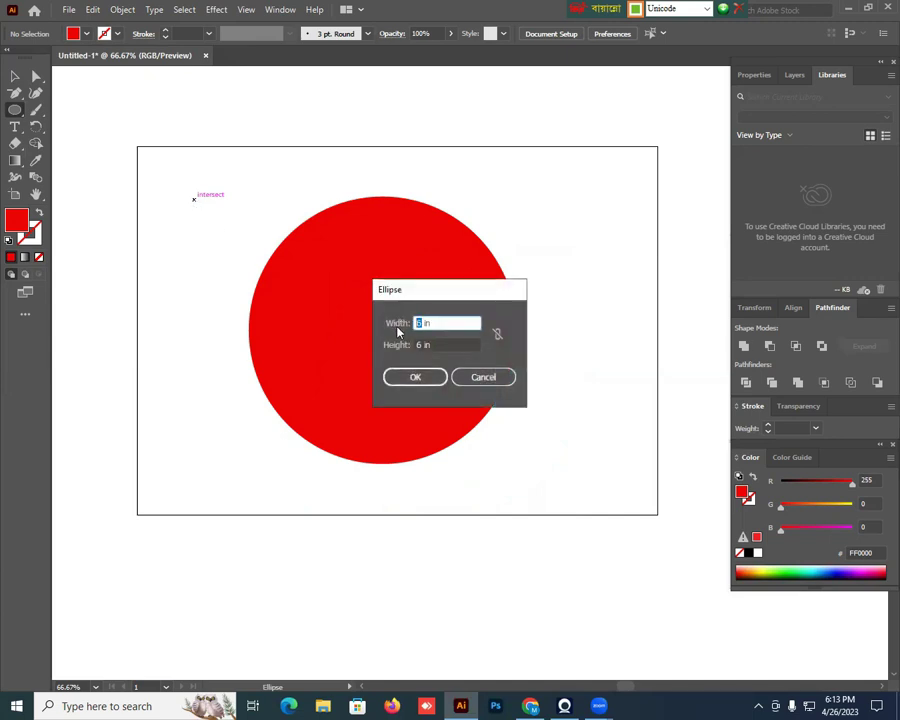
text(3)
double_click(422, 344)
text(3)
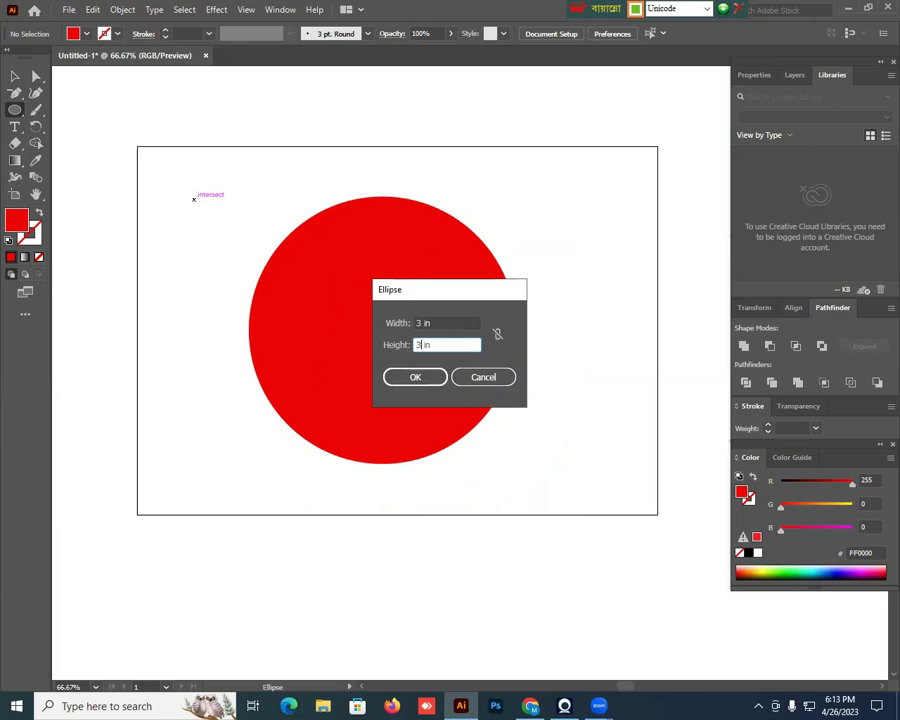
click(415, 377)
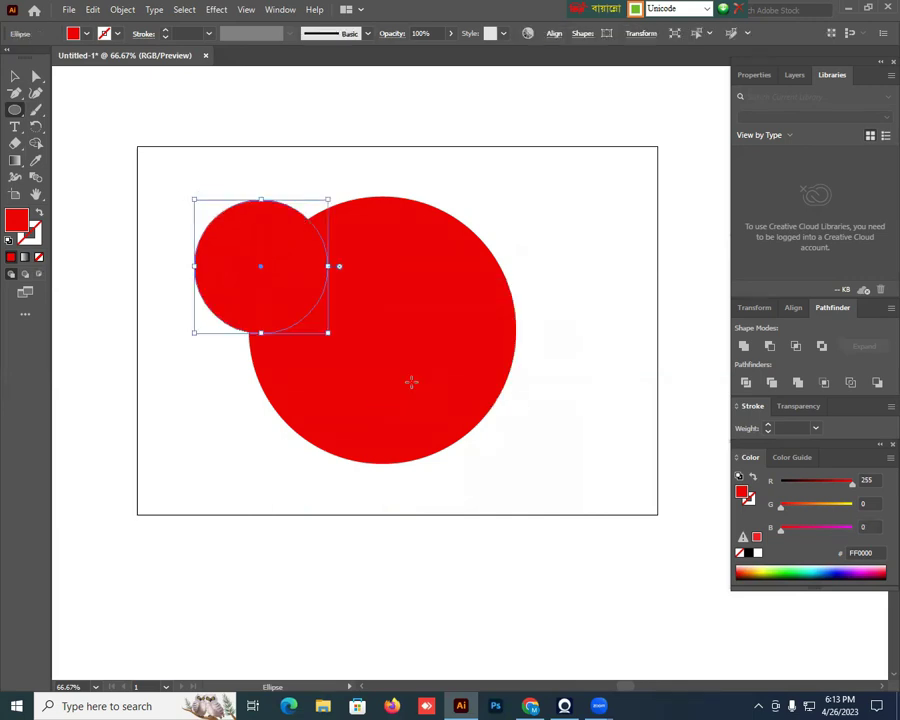
click(74, 33)
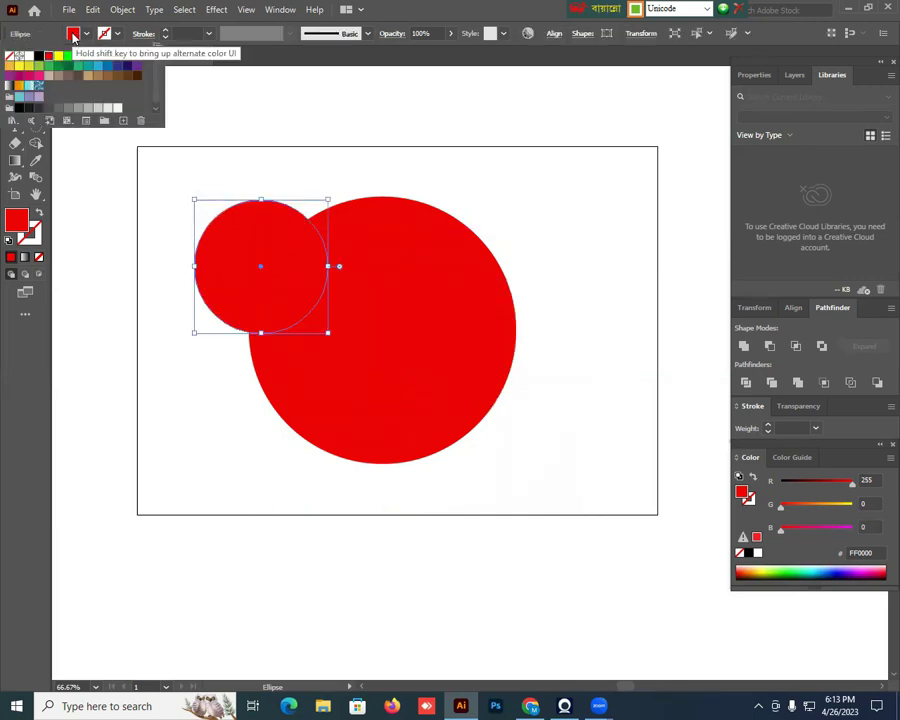
click(57, 56)
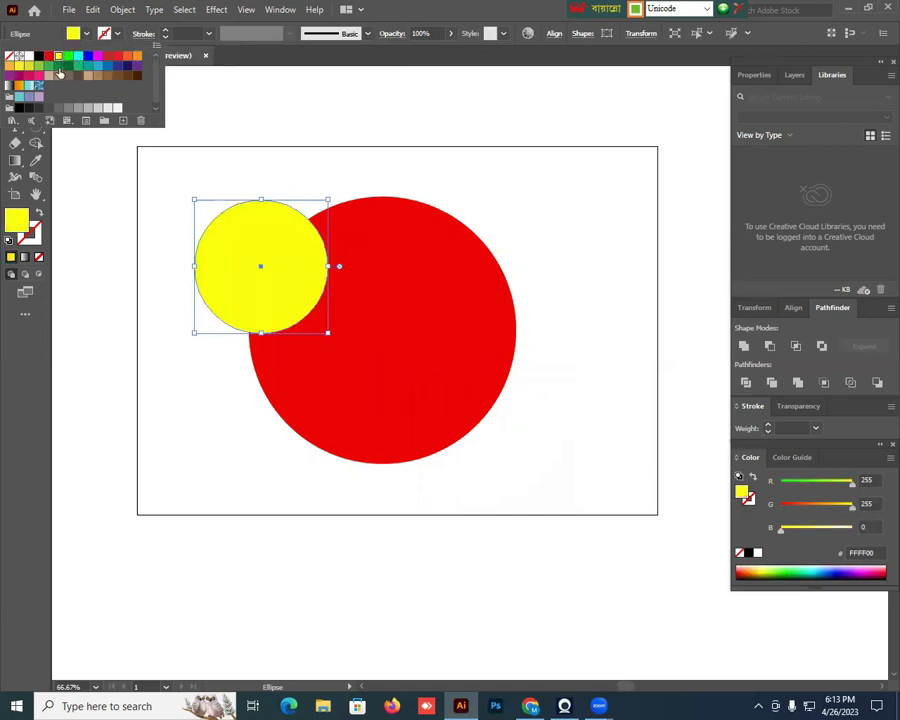
- Align the red and yellow circles to each other by their horizontal centers and their bottom edges
click(14, 76)
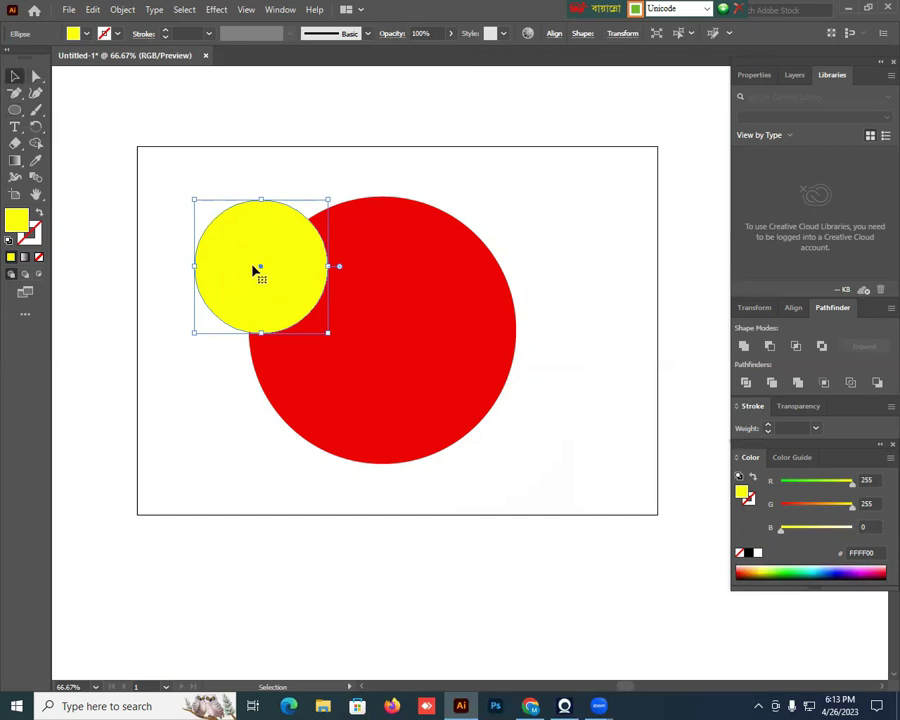
drag(175, 181, 556, 428)
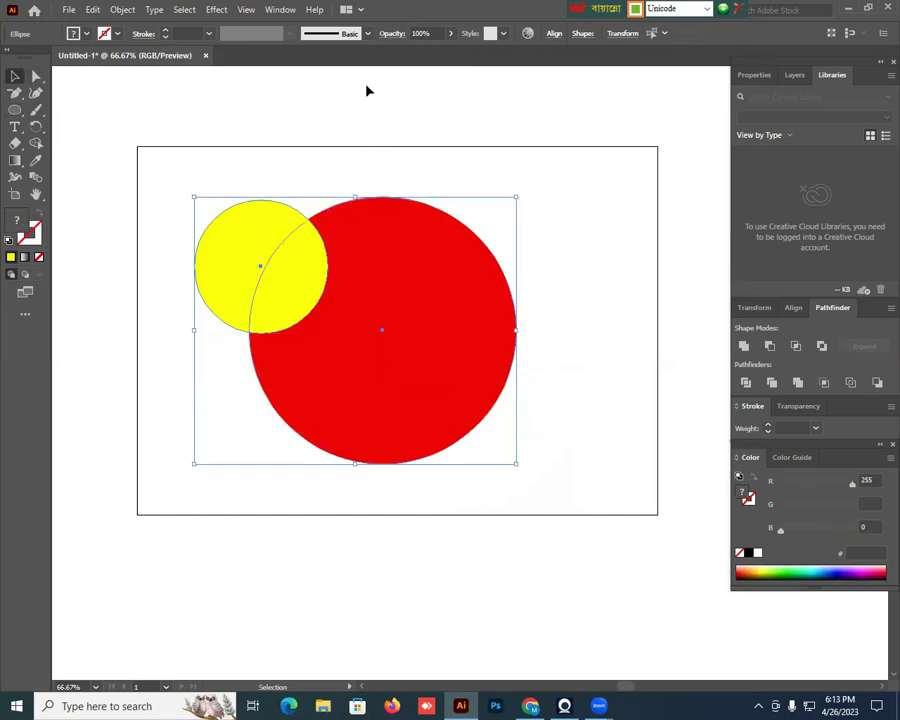
click(555, 34)
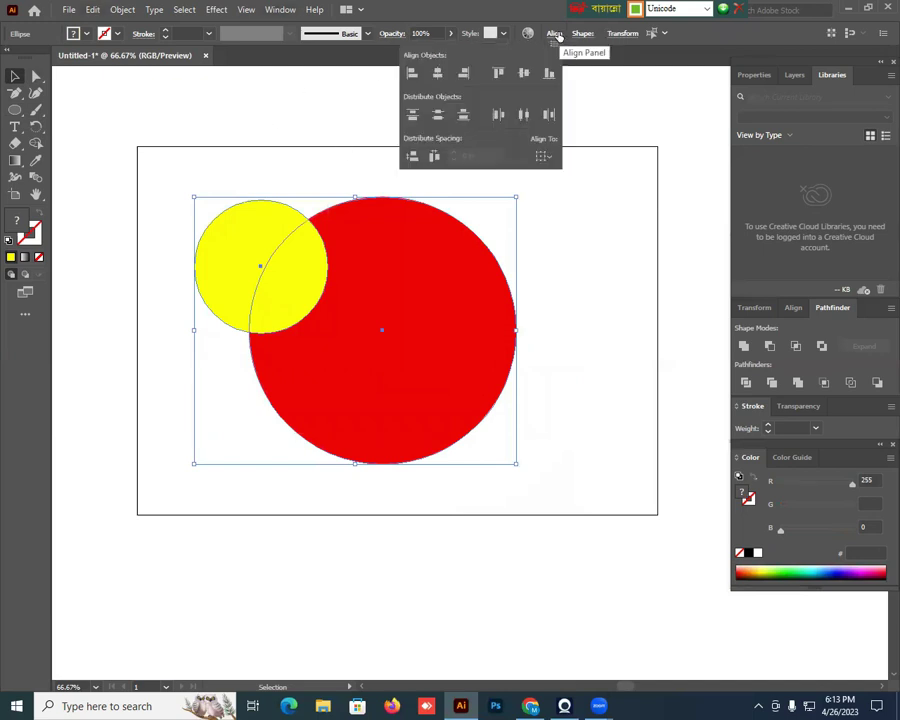
click(439, 75)
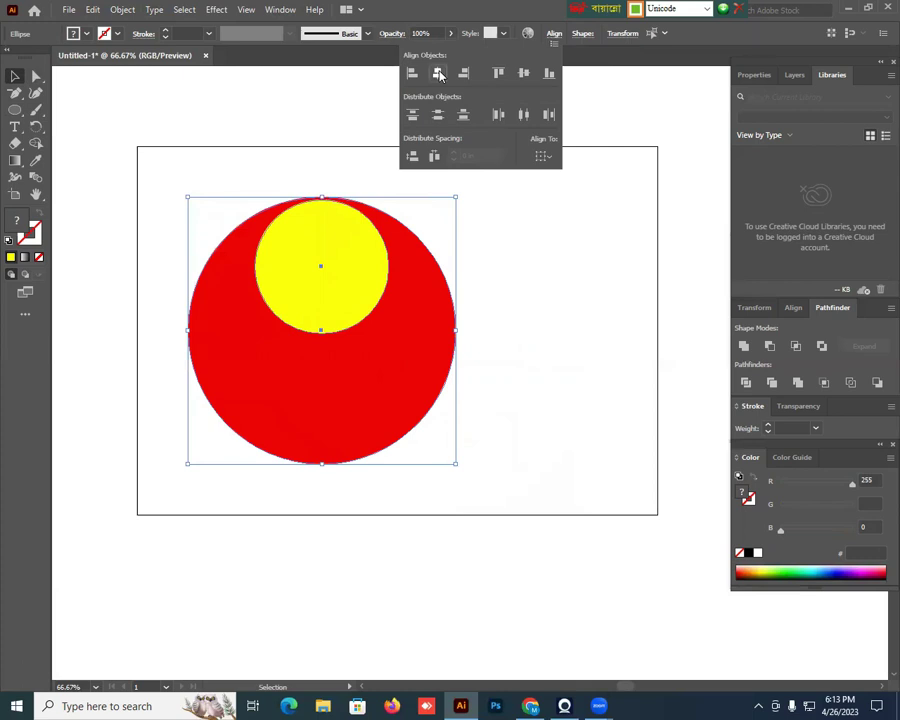
click(548, 75)
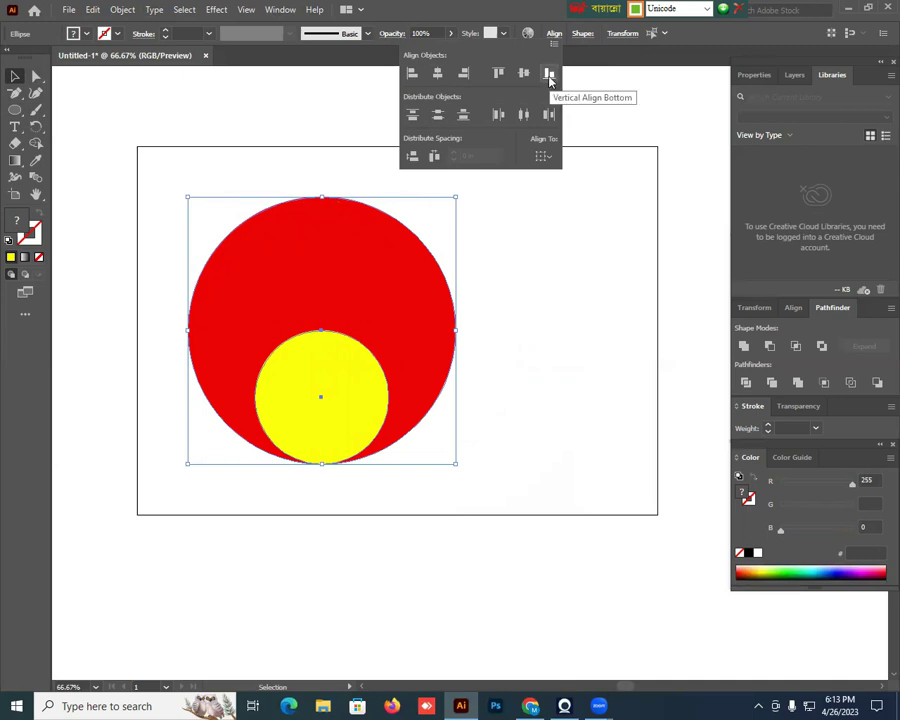
click(567, 277)
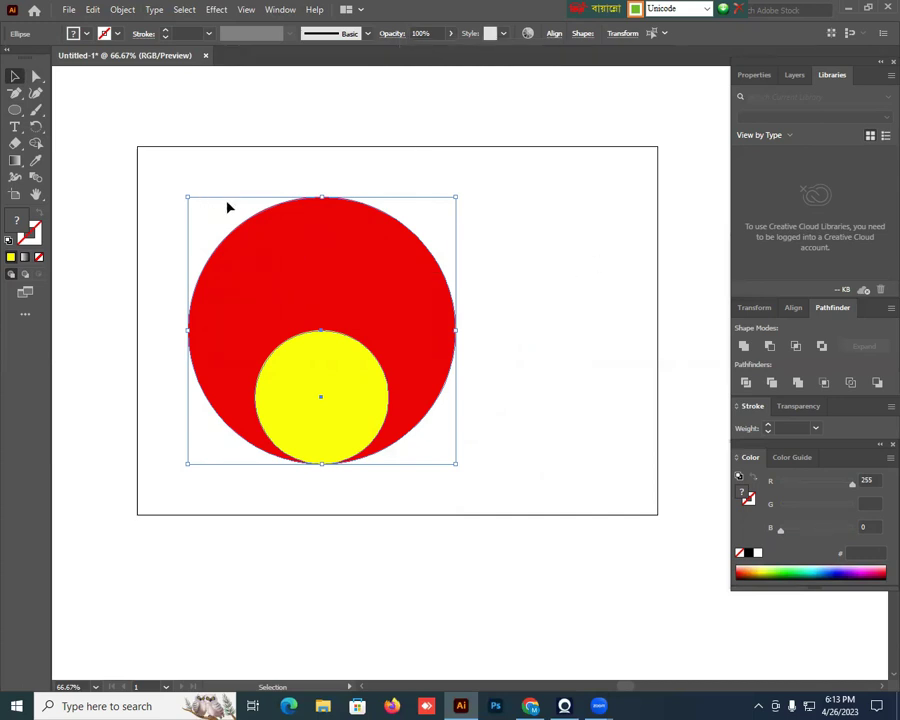
click(300, 172)
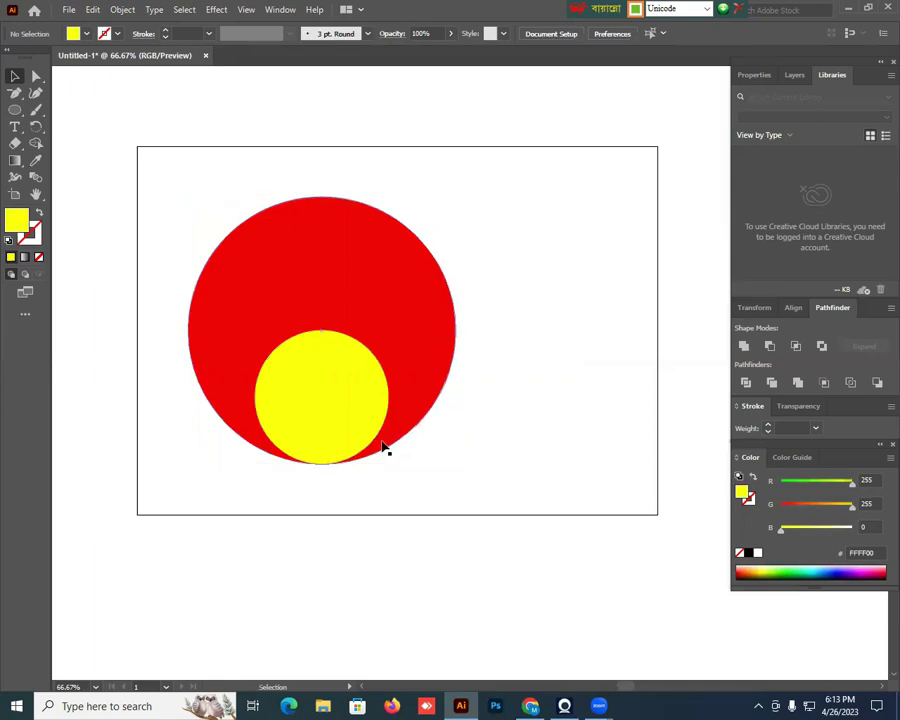
- Draw a horizontal line through the red circle's center, extending past both of its sides, with the Line Segment tool
click(333, 417)
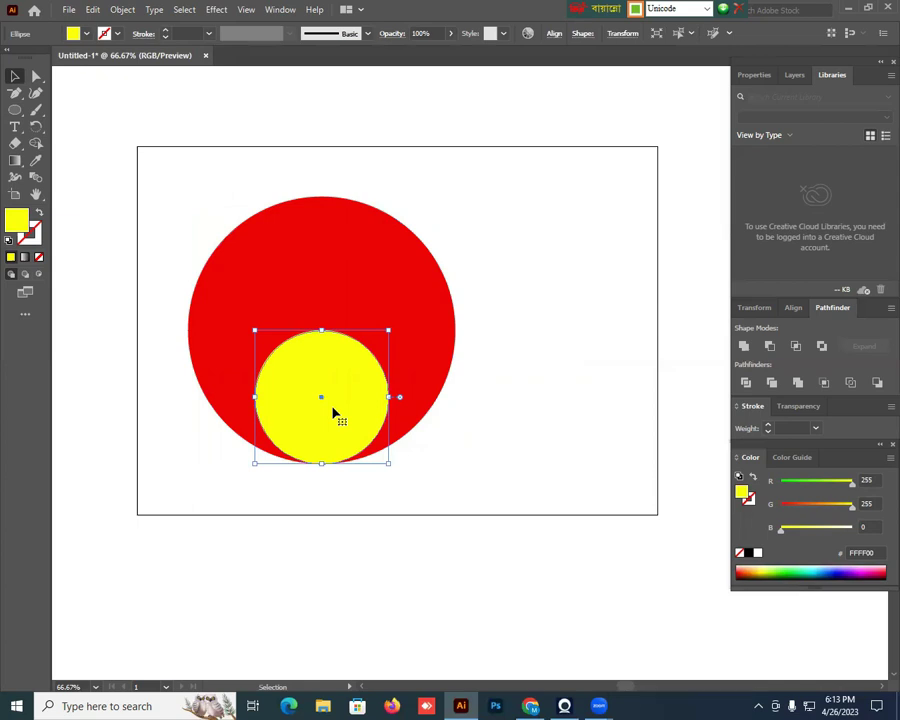
key(a)
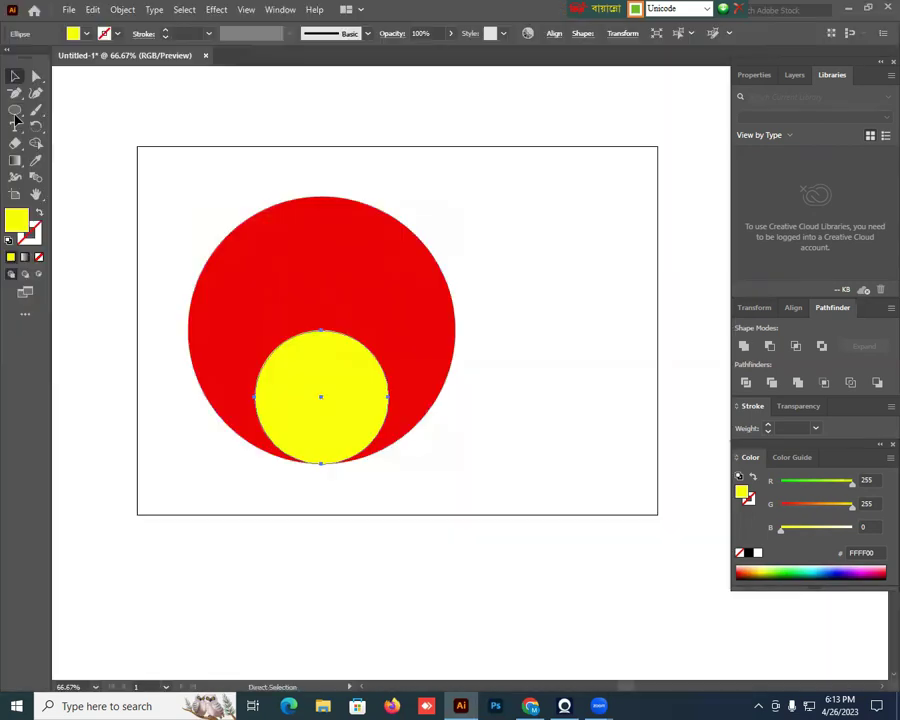
click(15, 112)
click(15, 112)
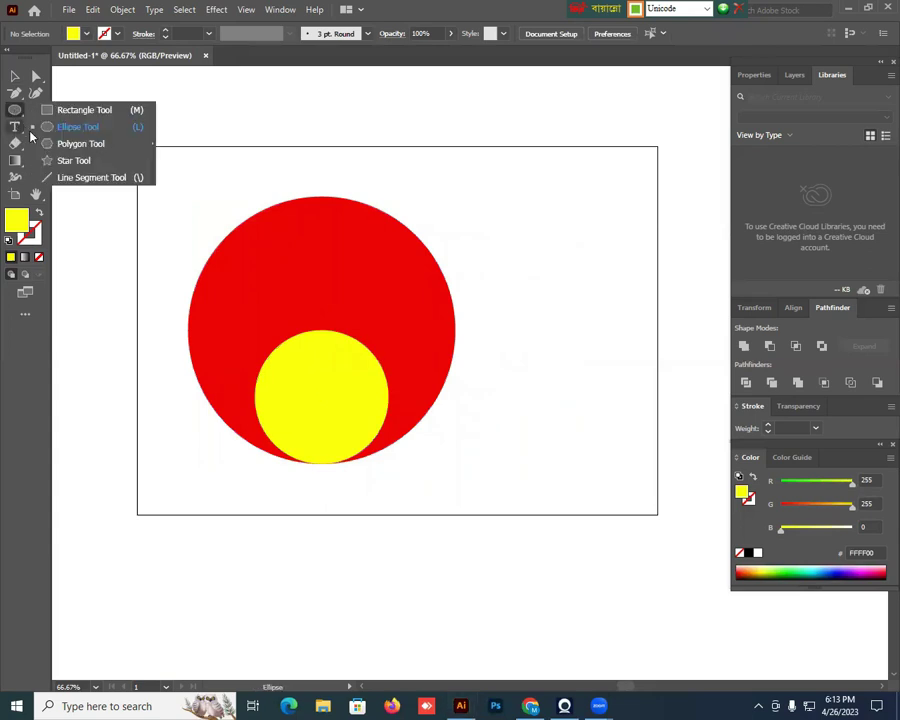
click(58, 177)
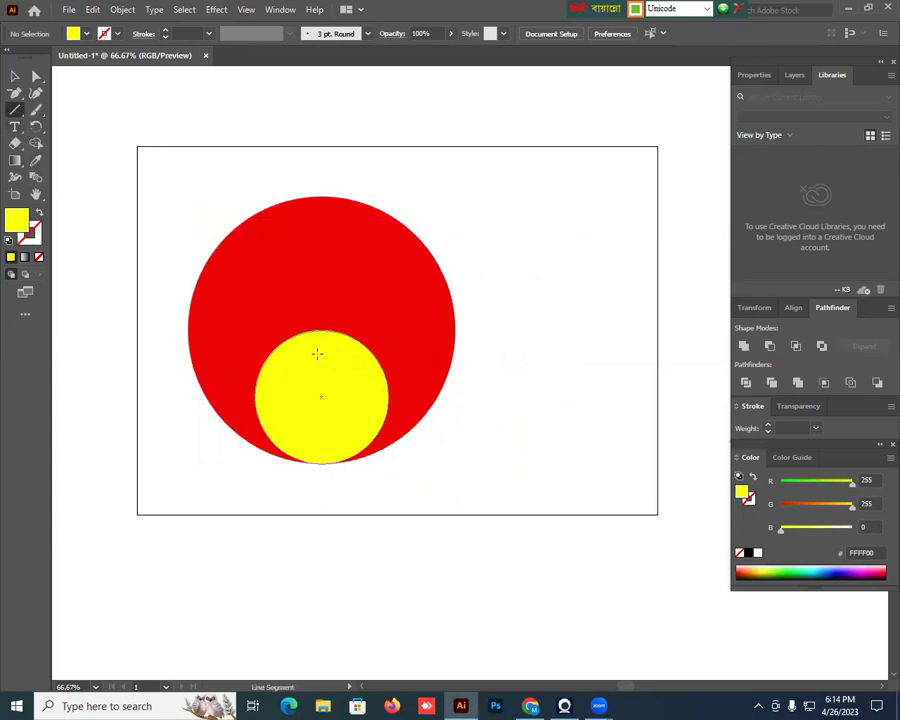
drag(321, 329, 552, 330)
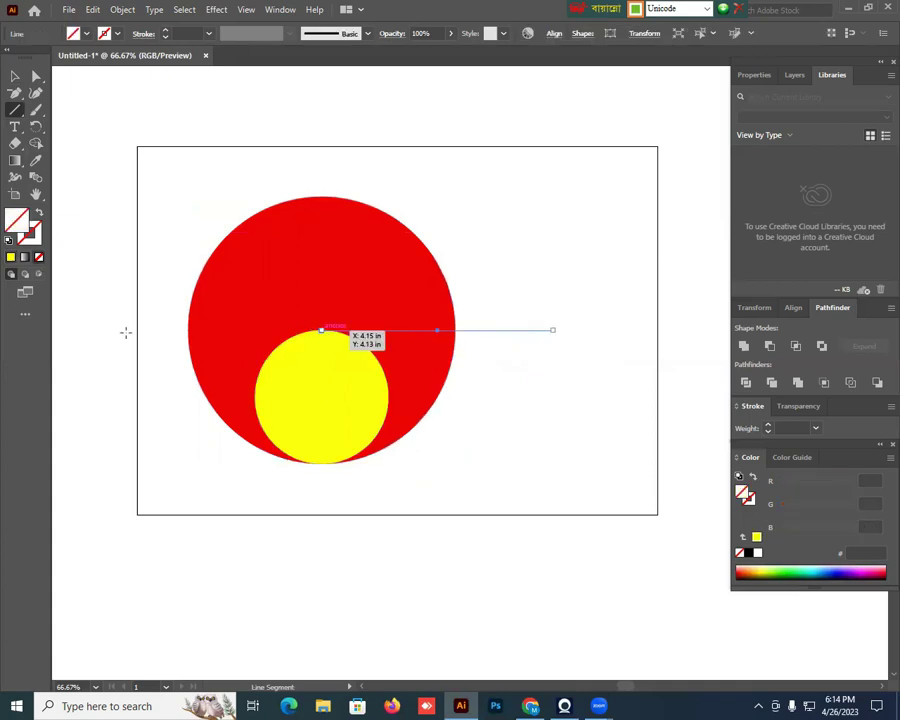
drag(321, 330, 123, 330)
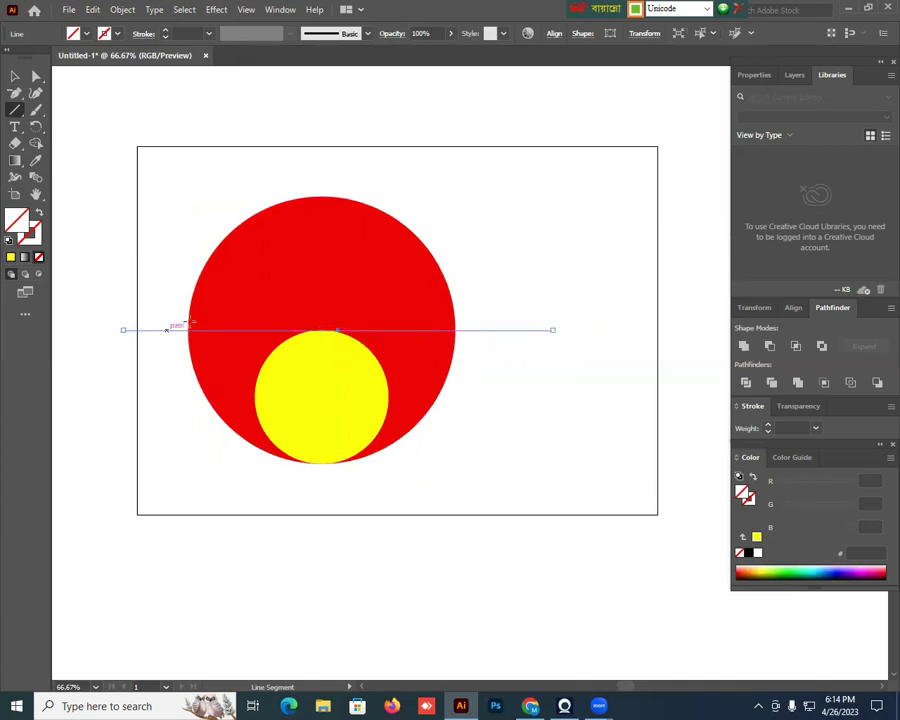
- Give the horizontal line a blue stroke
click(13, 77)
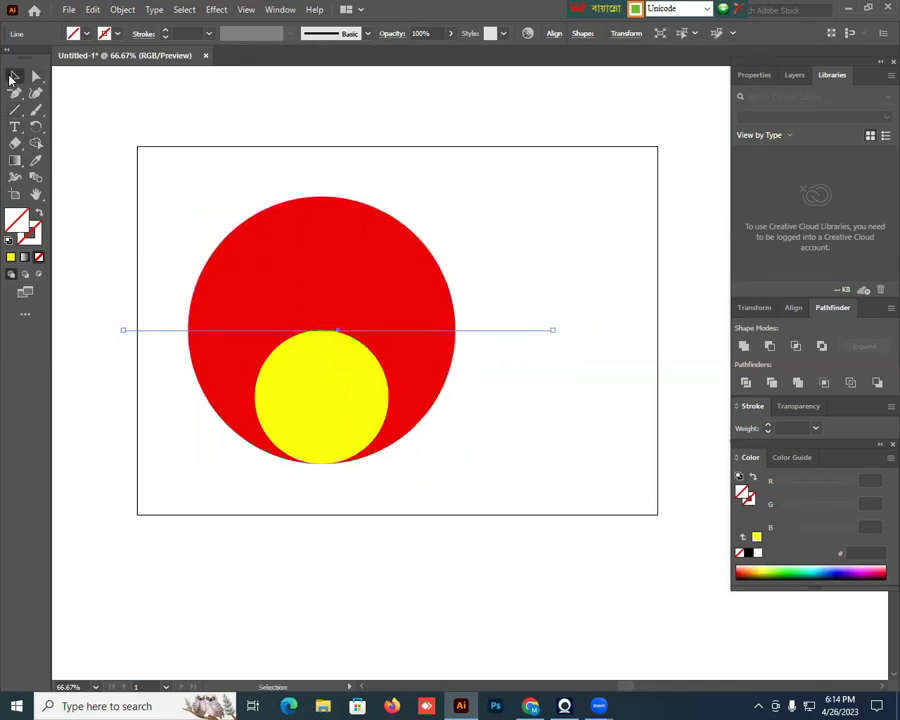
click(117, 36)
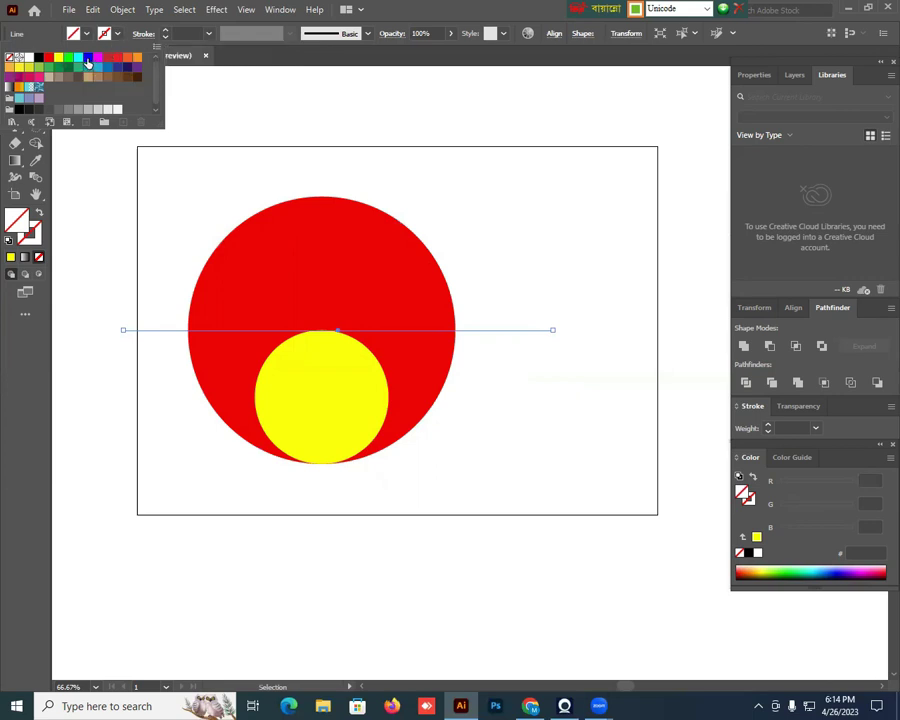
click(88, 62)
click(162, 188)
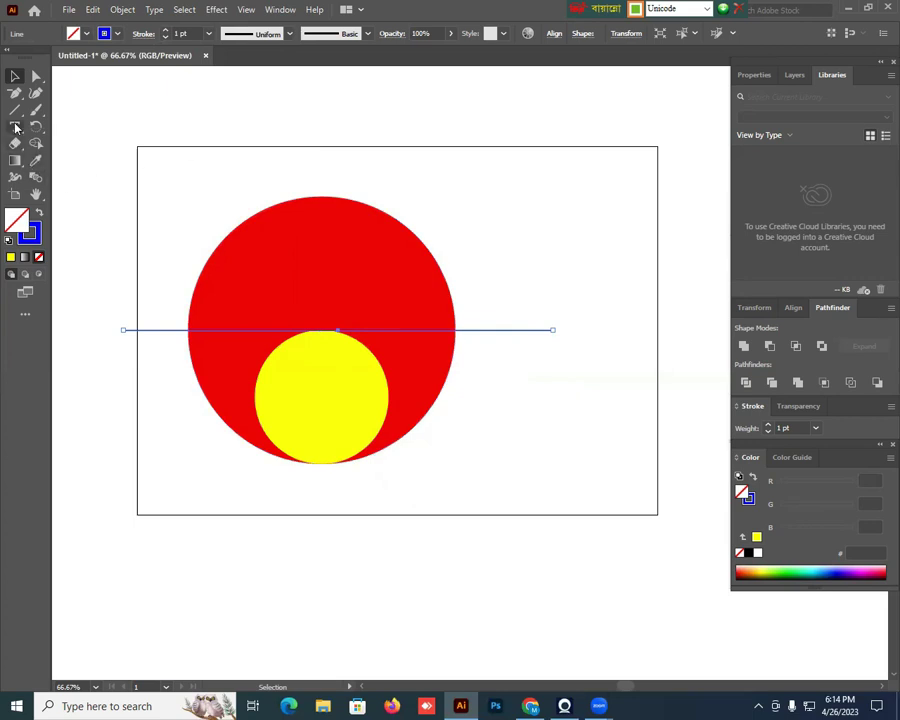
- Draw a vertical line through both circles' centers, extending above and below the red circle, and give it a magenta stroke
drag(14, 112, 62, 180)
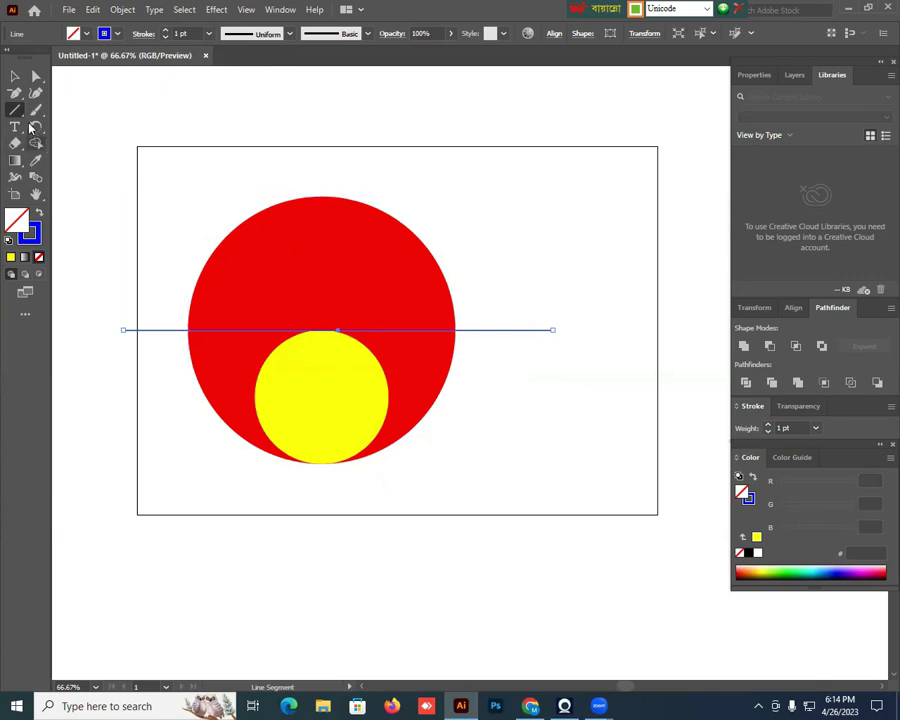
drag(16, 112, 60, 173)
drag(321, 396, 321, 146)
drag(321, 330, 321, 504)
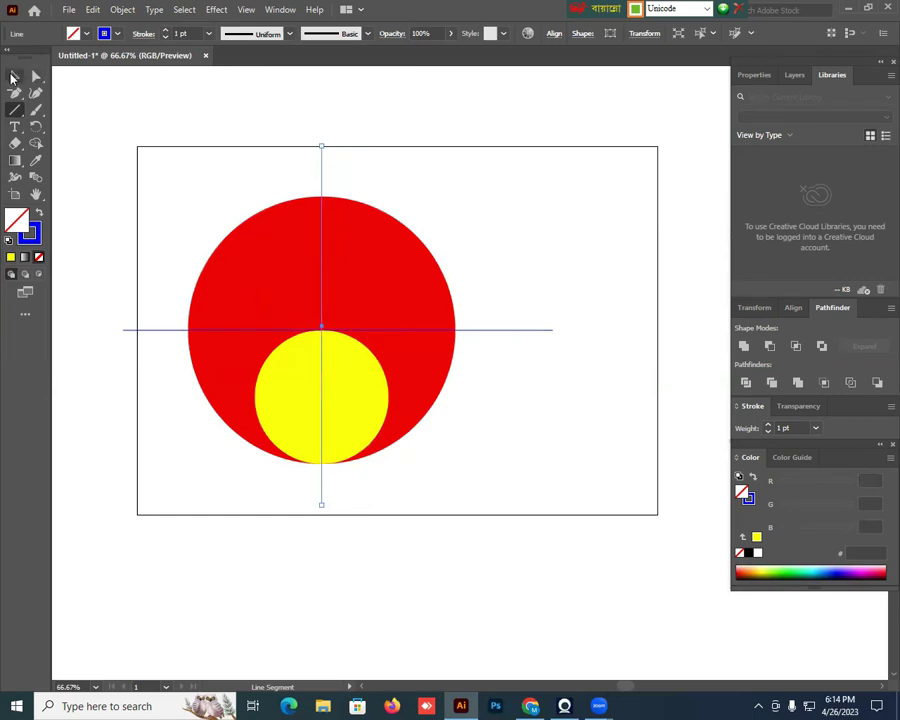
click(13, 77)
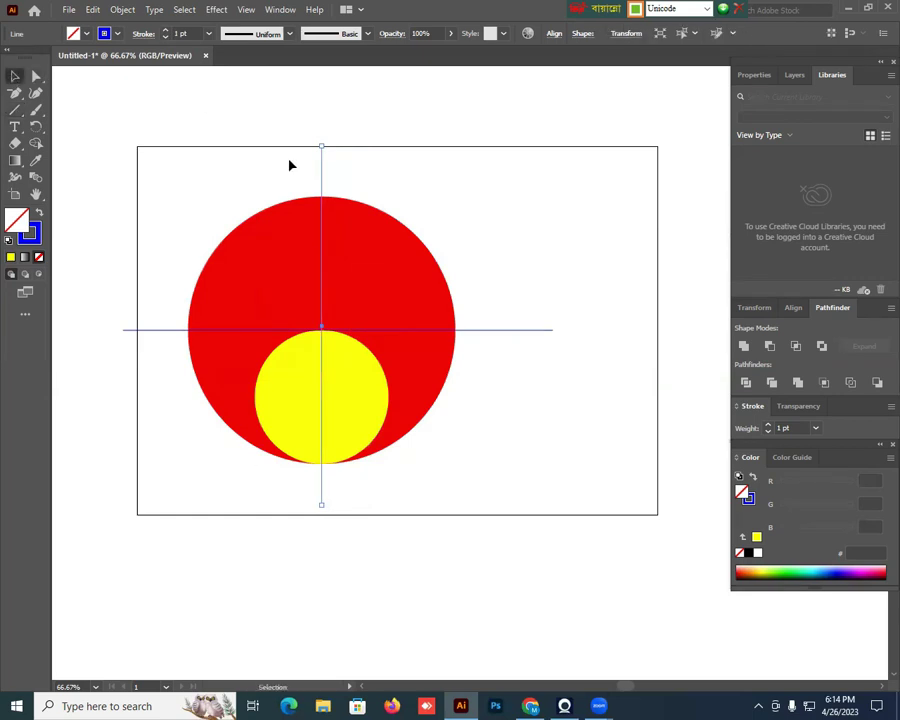
click(104, 33)
click(100, 60)
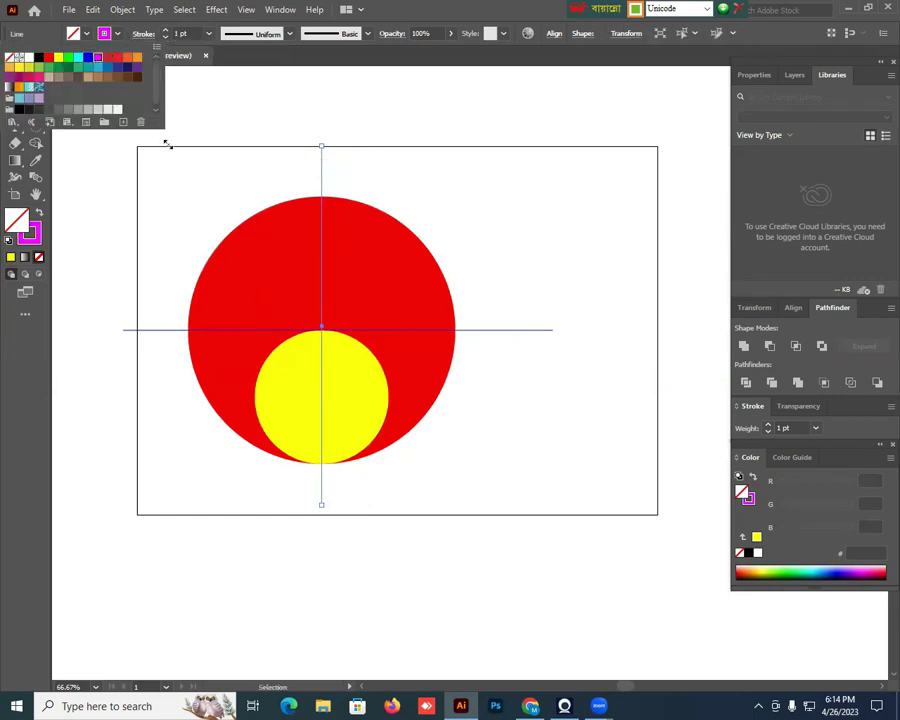
- Divide the two circles along the crossing lines with Pathfinder Divide and ungroup the resulting pieces
drag(181, 203, 490, 478)
drag(208, 199, 507, 465)
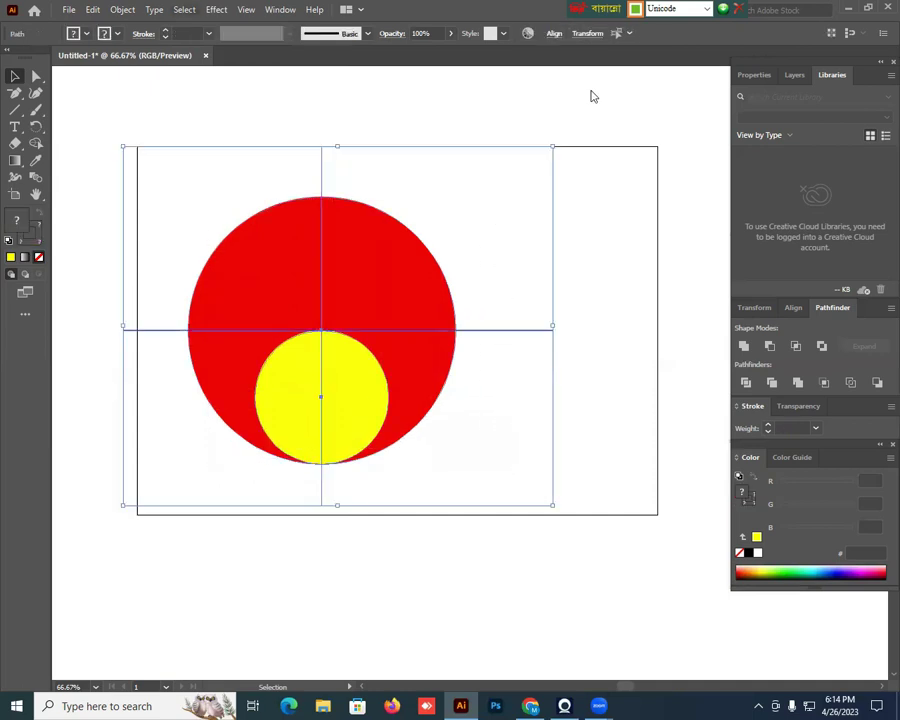
click(745, 383)
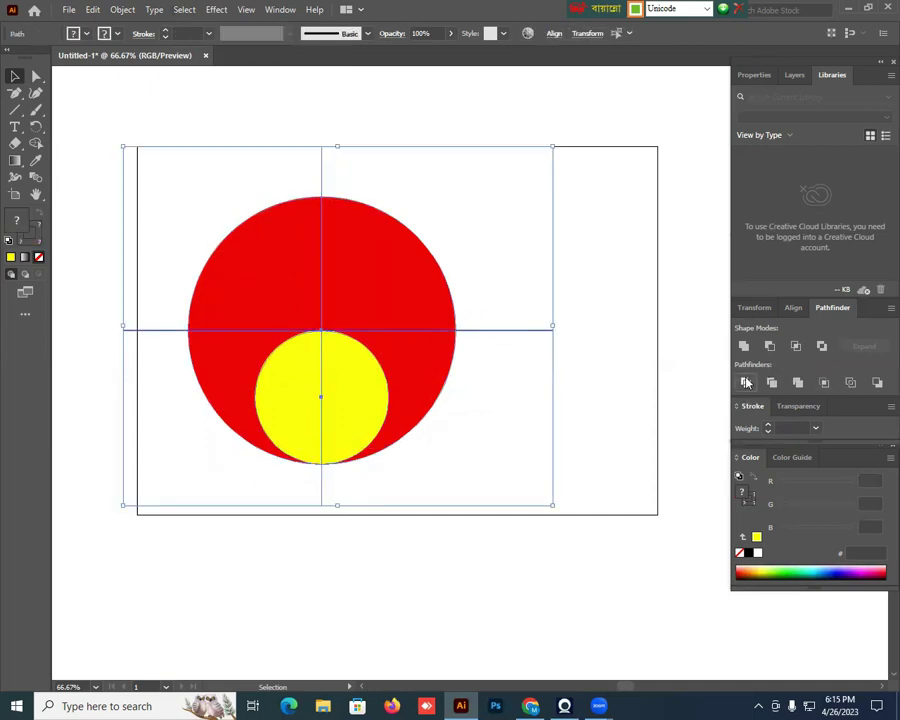
right_click(384, 292)
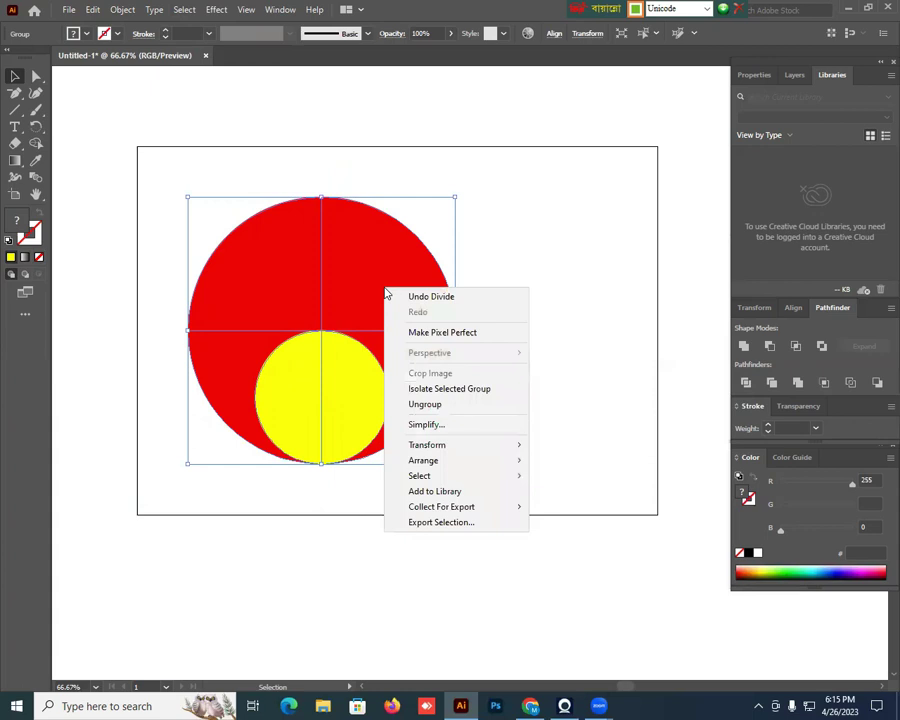
click(432, 404)
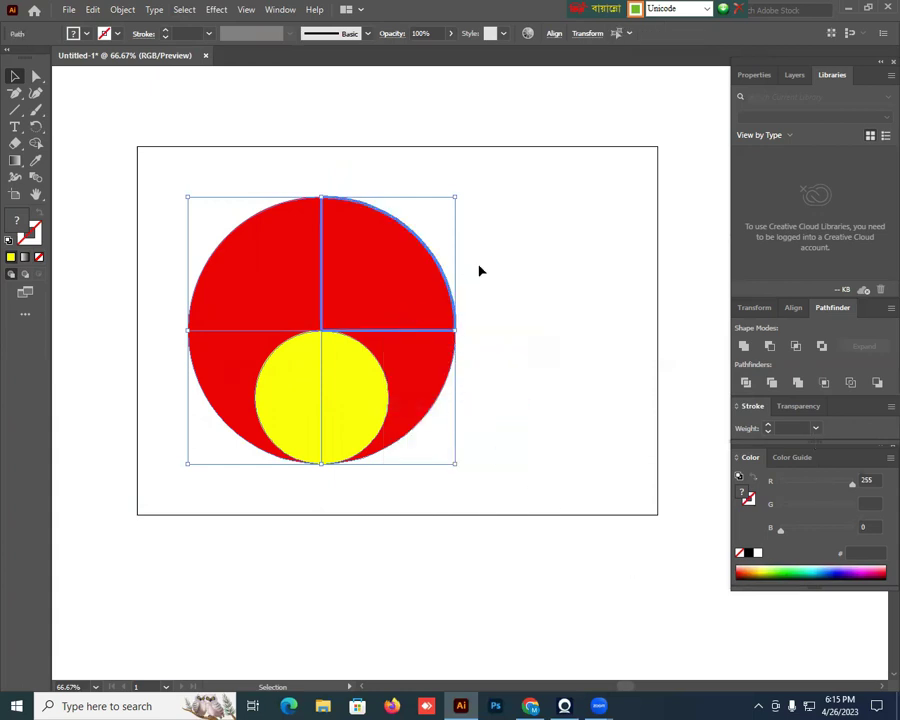
click(462, 291)
- Delete all the divided red and yellow pieces except the lower-left red piece outside the yellow circle
click(413, 306)
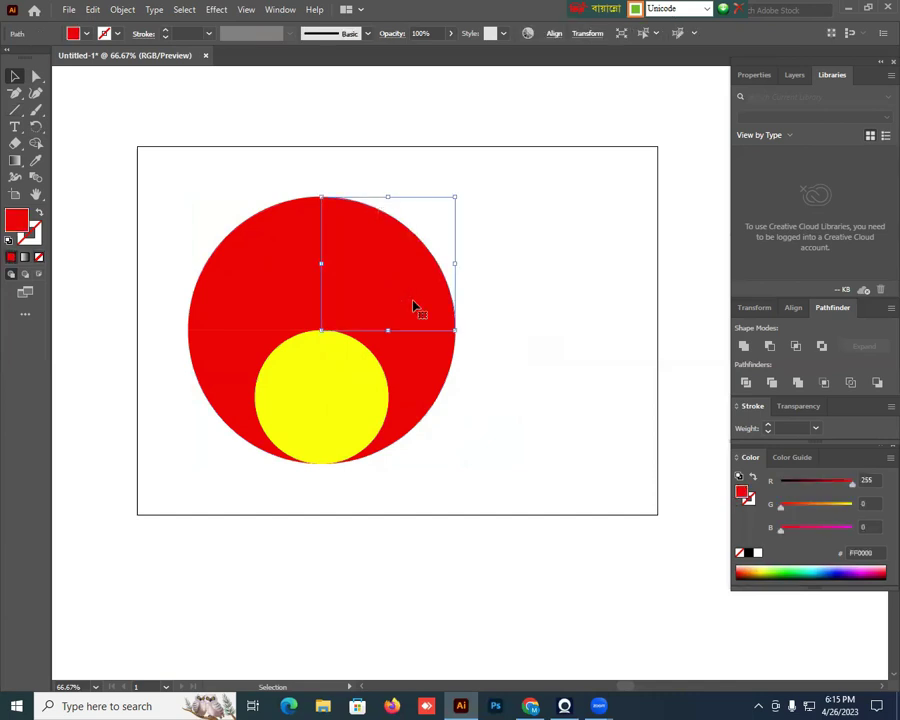
key(Delete)
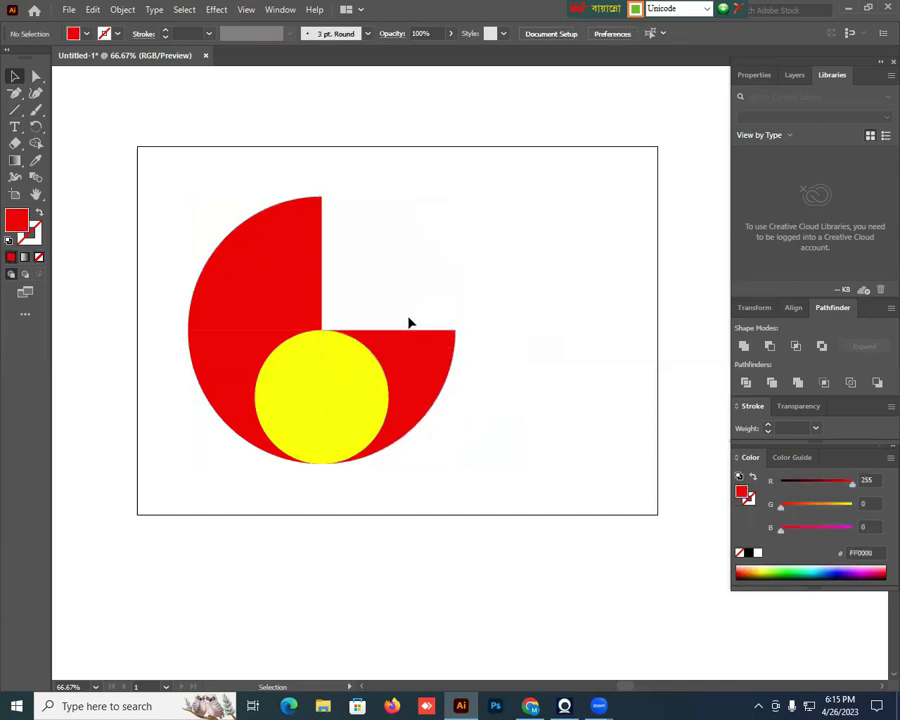
click(428, 374)
key(Delete)
click(378, 369)
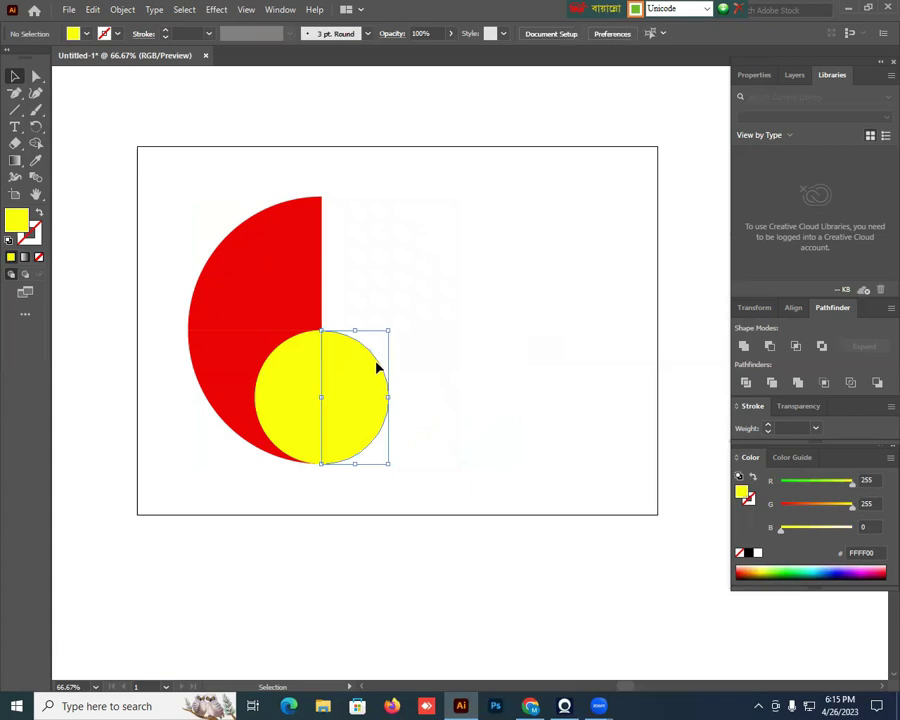
key(Delete)
click(277, 368)
key(Delete)
click(352, 246)
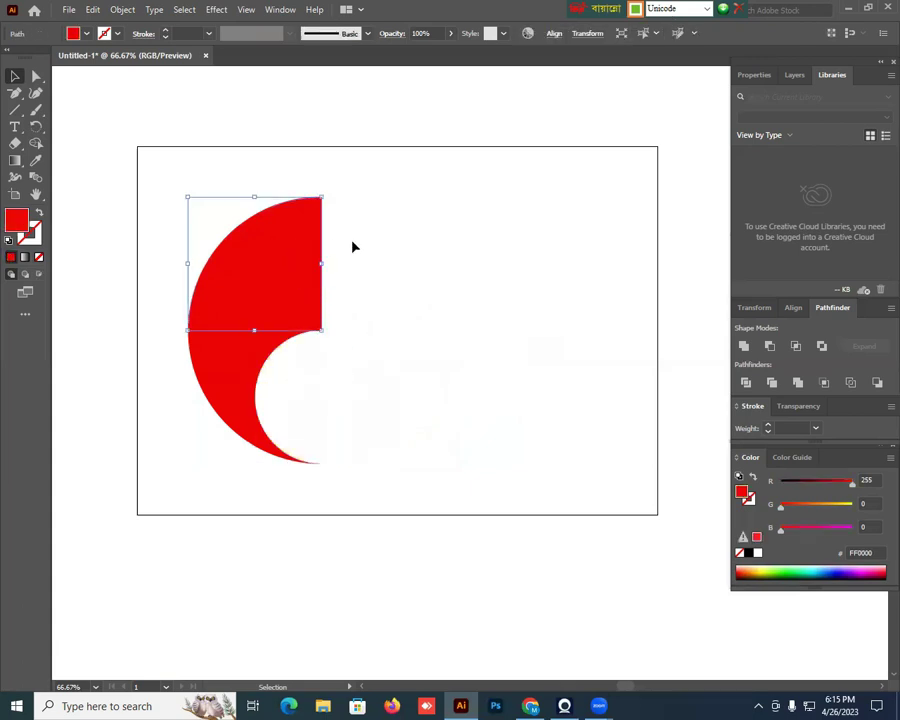
key(Delete)
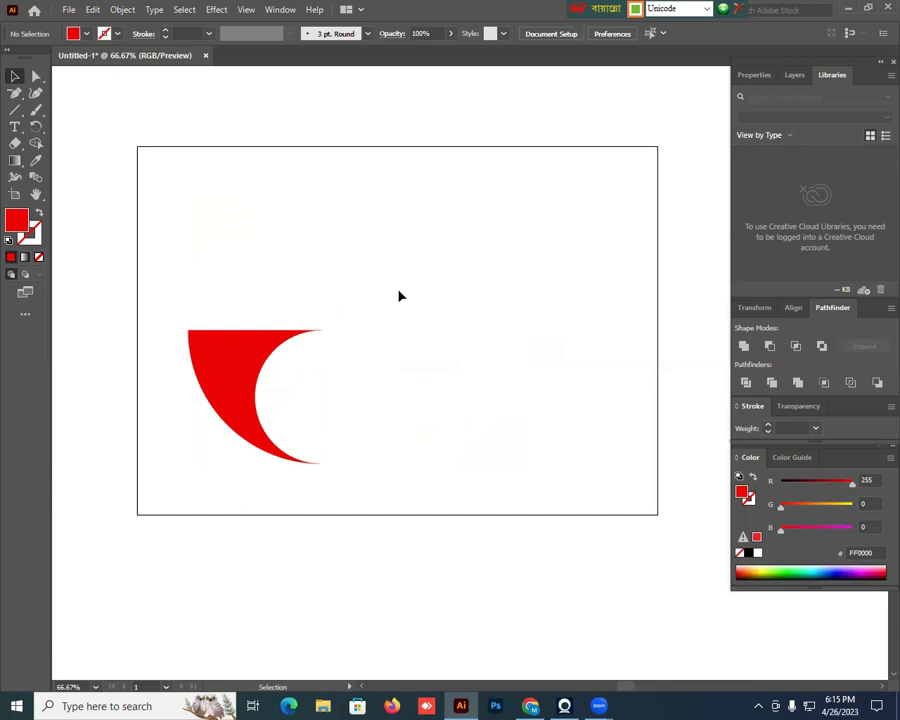
- Bring the full yellow circle back at its original position against the remaining red piece
key(a)
key(ctrl+z)
key(v)
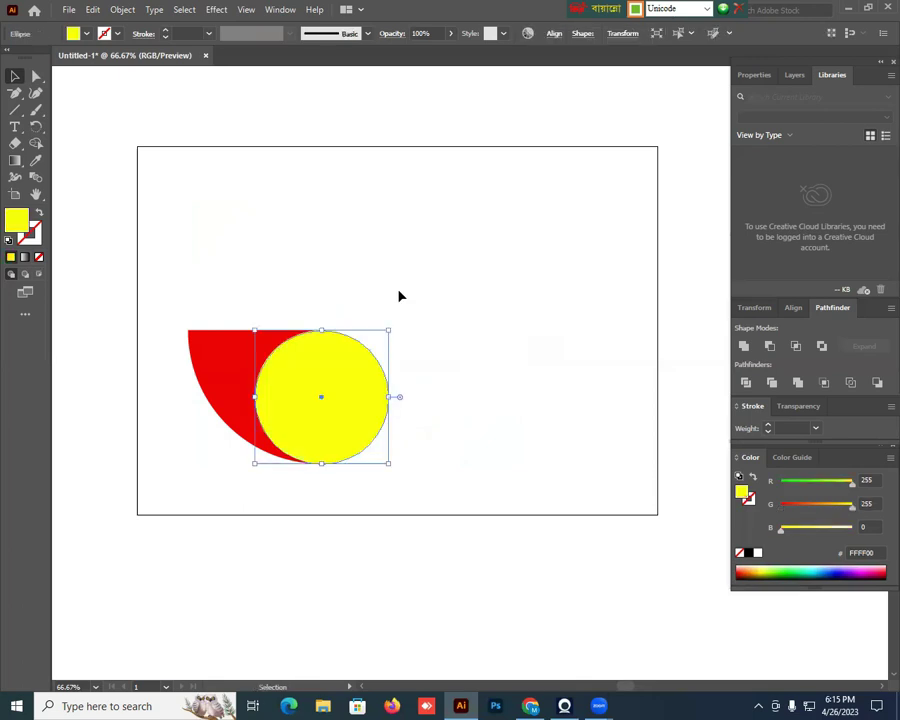
click(474, 303)
- Remove the red piece's upper-right anchor point, at the top of the yellow circle, with the Delete Anchor Point tool
click(232, 340)
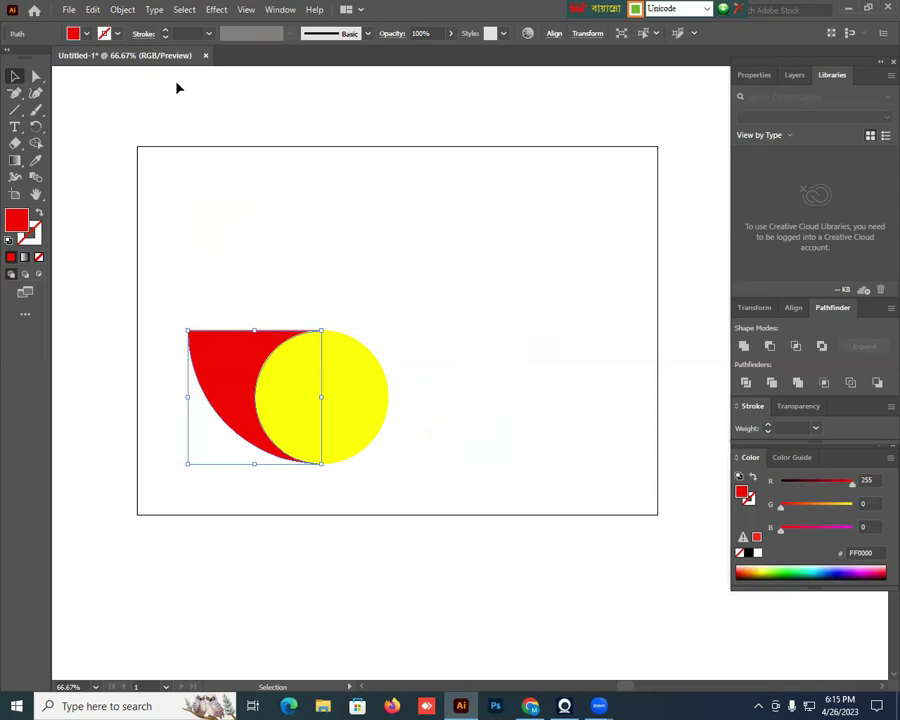
click(15, 97)
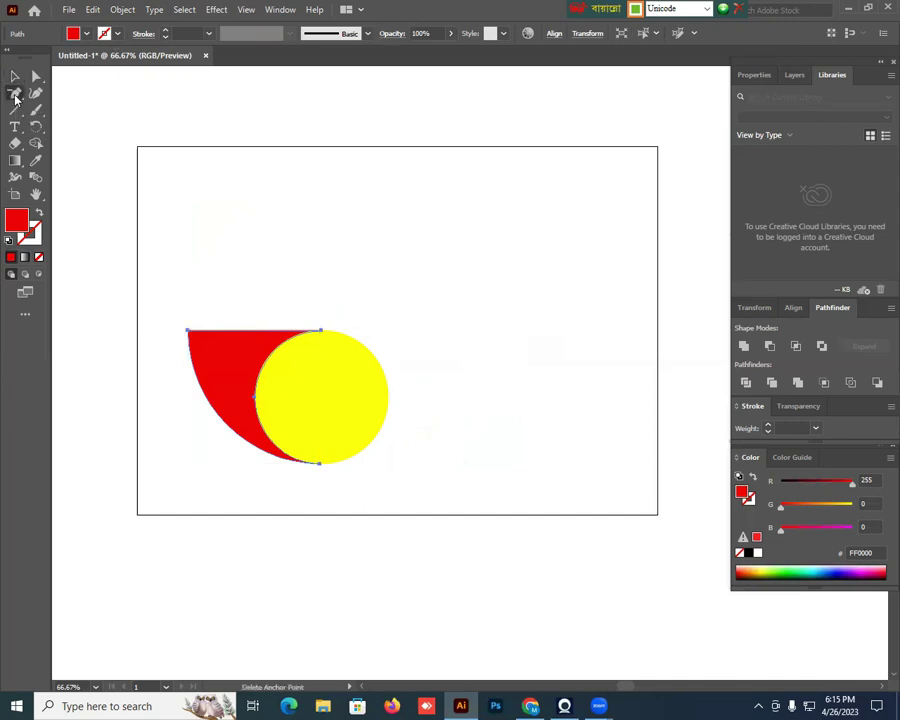
click(47, 127)
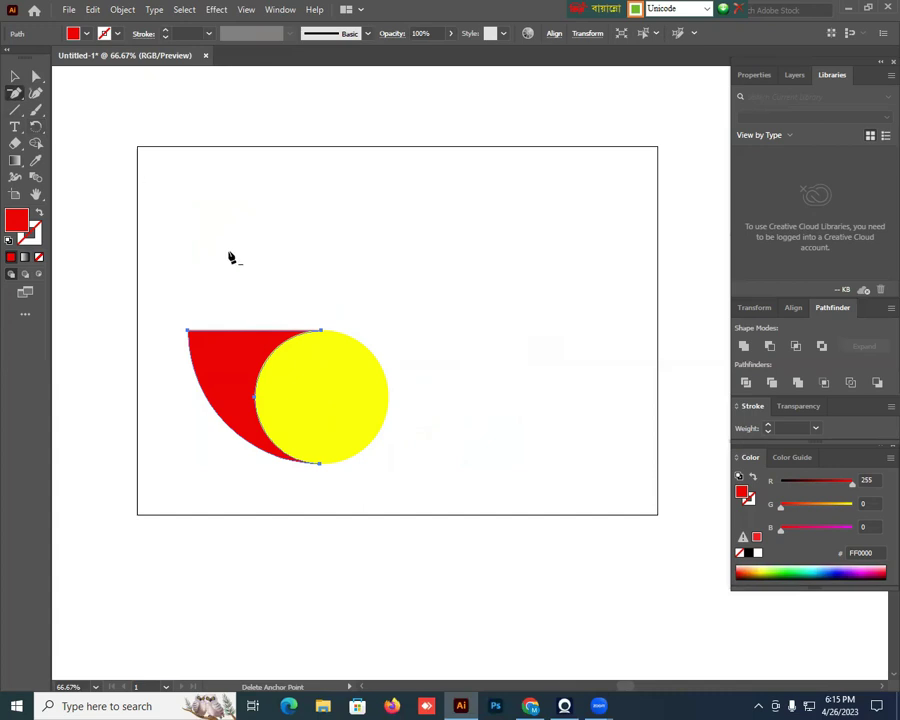
click(322, 336)
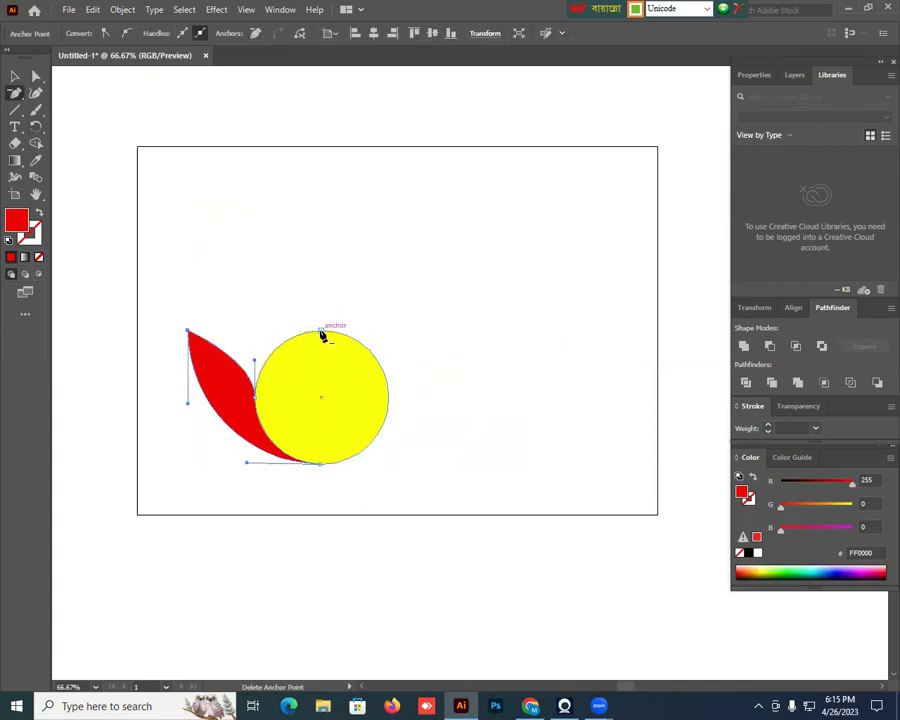
click(14, 76)
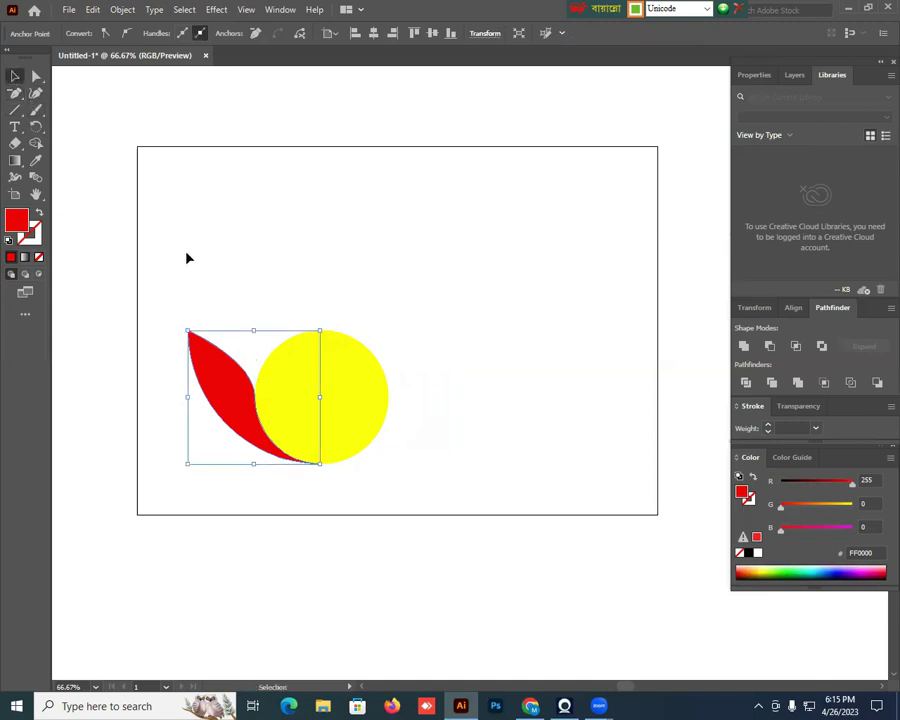
click(187, 258)
click(215, 357)
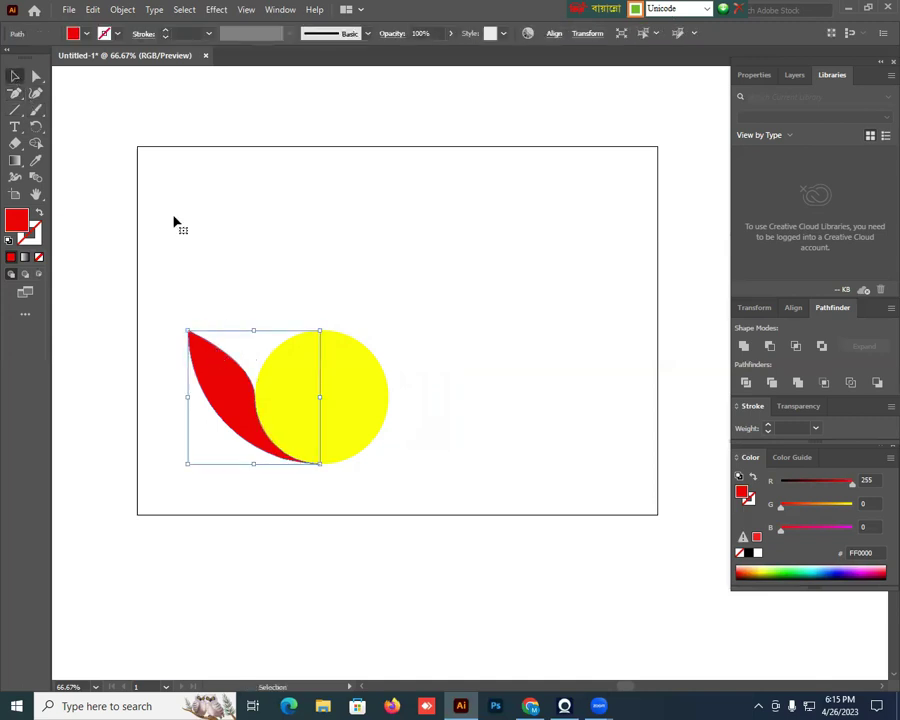
click(36, 76)
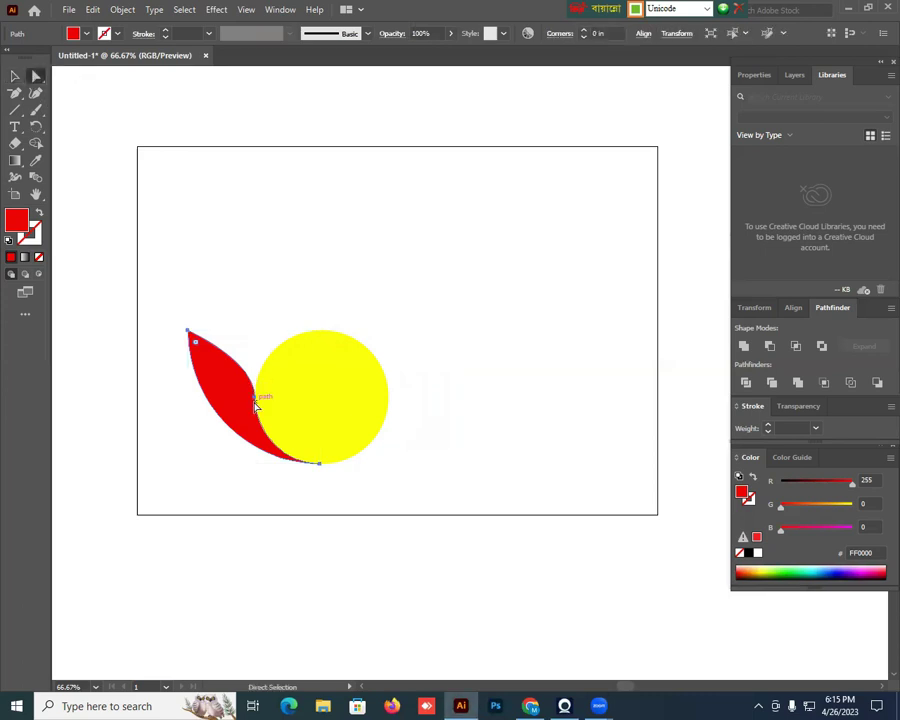
drag(255, 397, 254, 380)
key(ctrl+z)
click(251, 320)
click(15, 76)
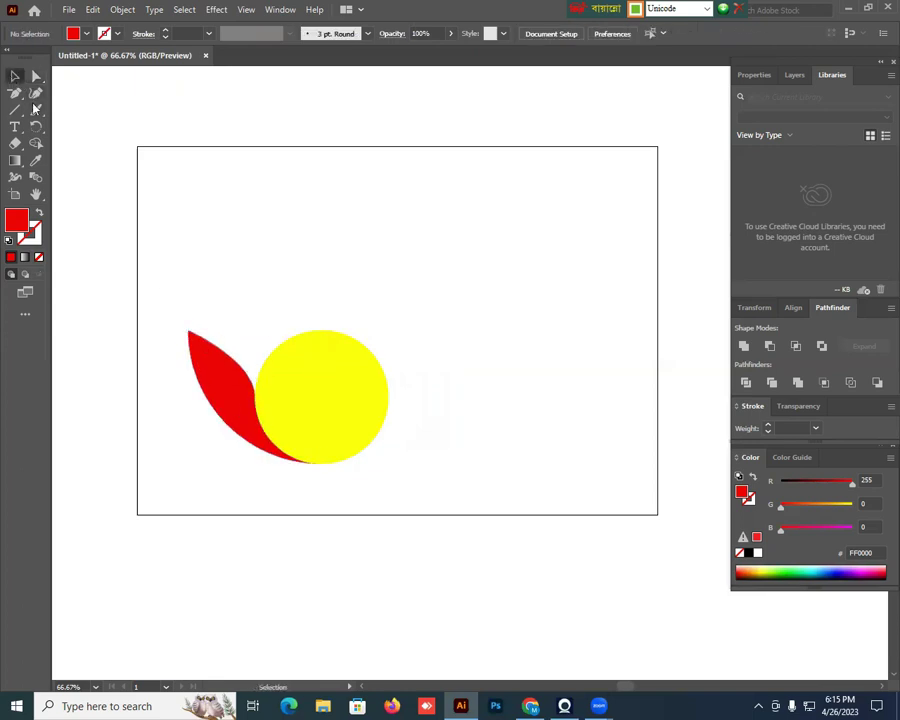
- Round the red petal's upper edge by pulling the upper handle of its middle anchor point upward with Direct Selection
click(217, 363)
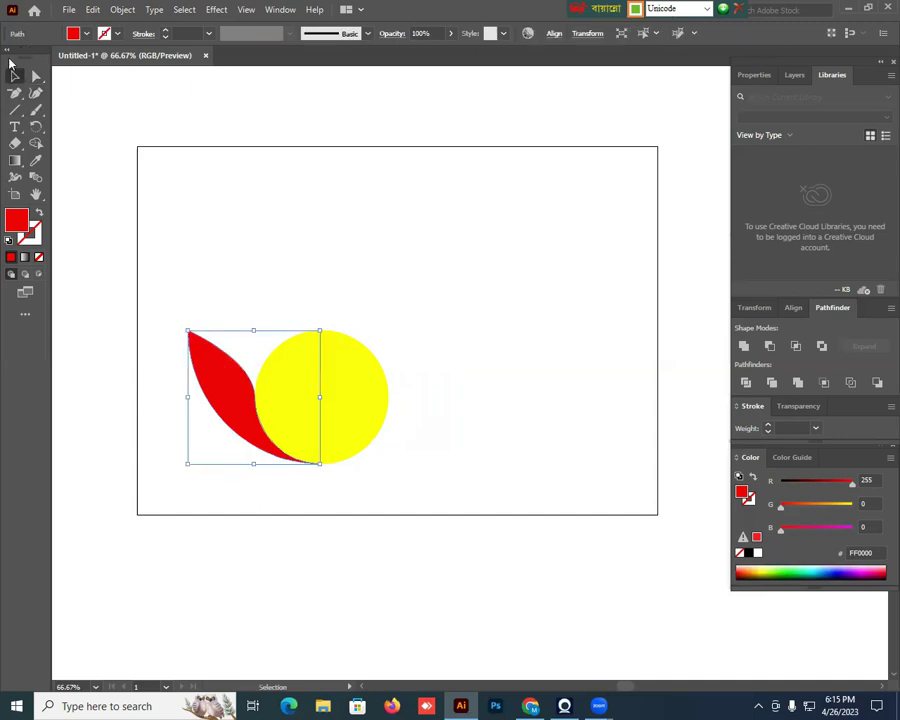
click(33, 76)
drag(33, 76, 75, 75)
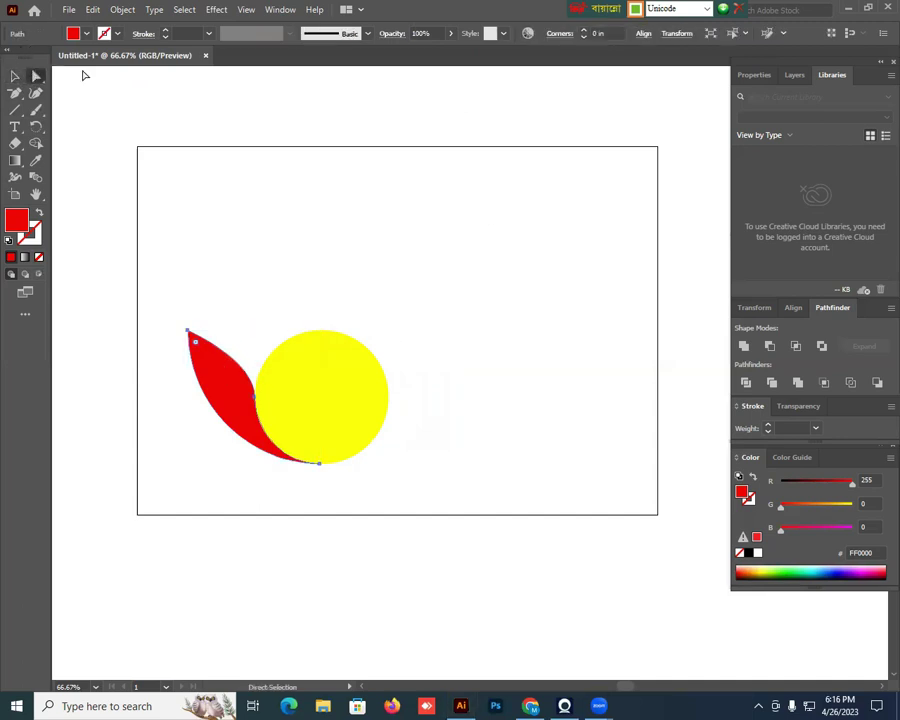
click(254, 398)
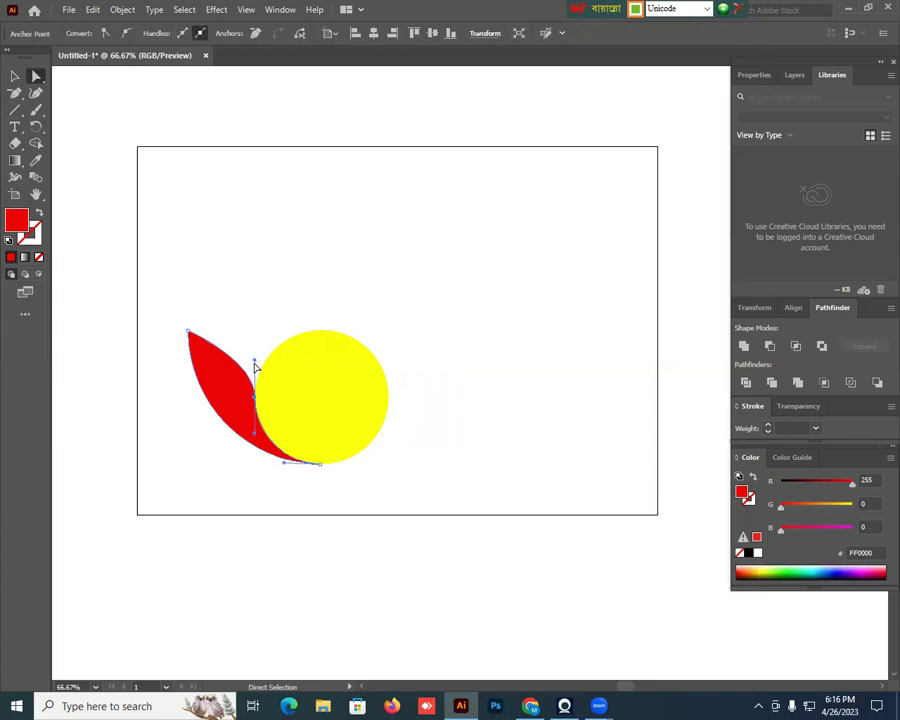
drag(254, 359, 248, 330)
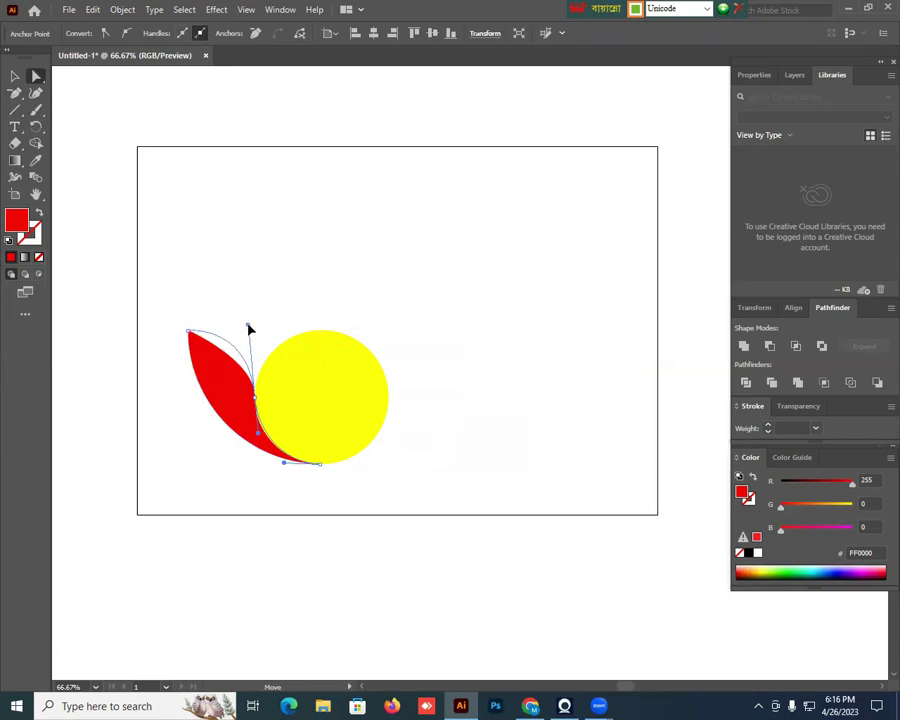
drag(251, 329, 254, 331)
click(16, 77)
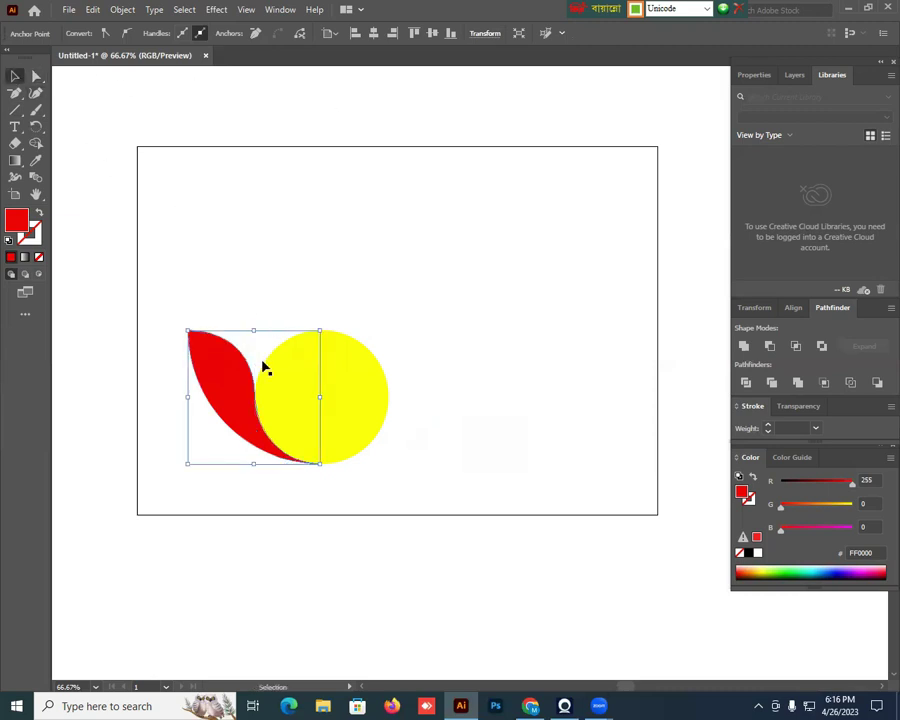
click(200, 300)
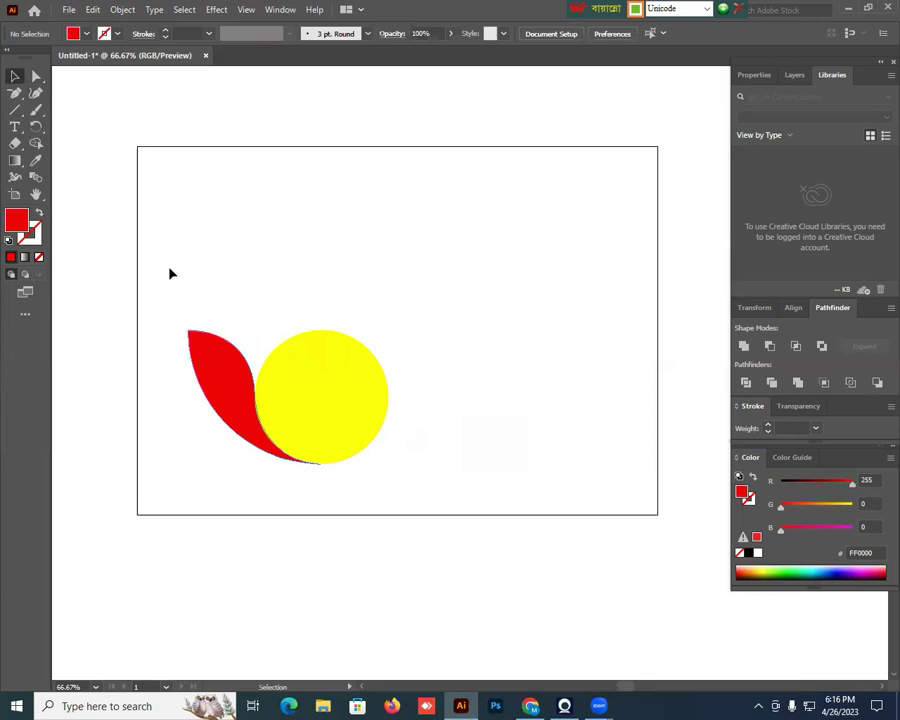
- Rotate a copy of the red petal slightly clockwise around the yellow circle's center with the Rotate tool
click(215, 353)
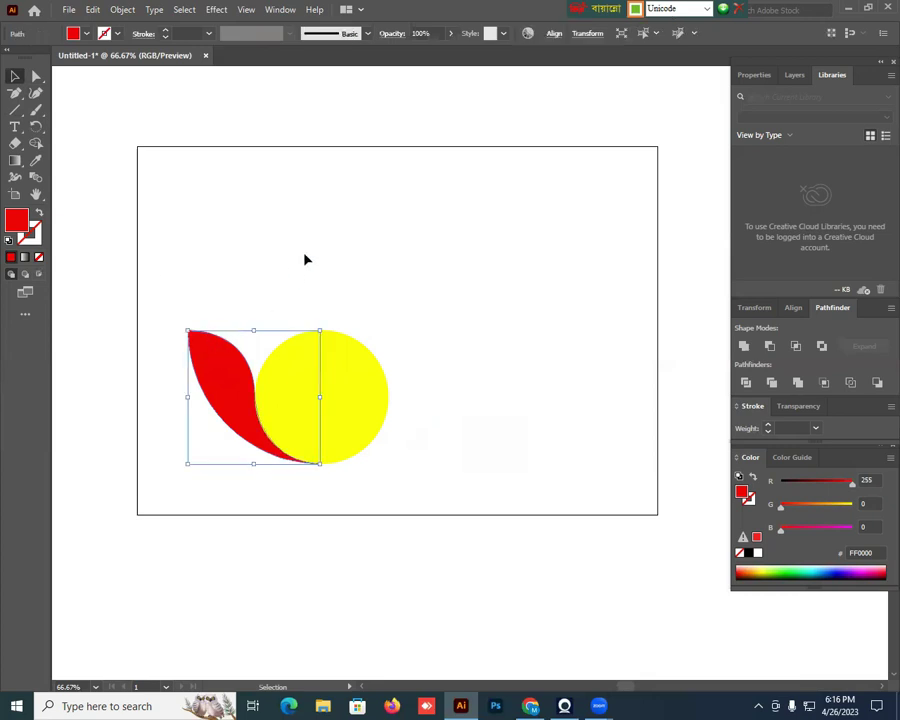
click(37, 127)
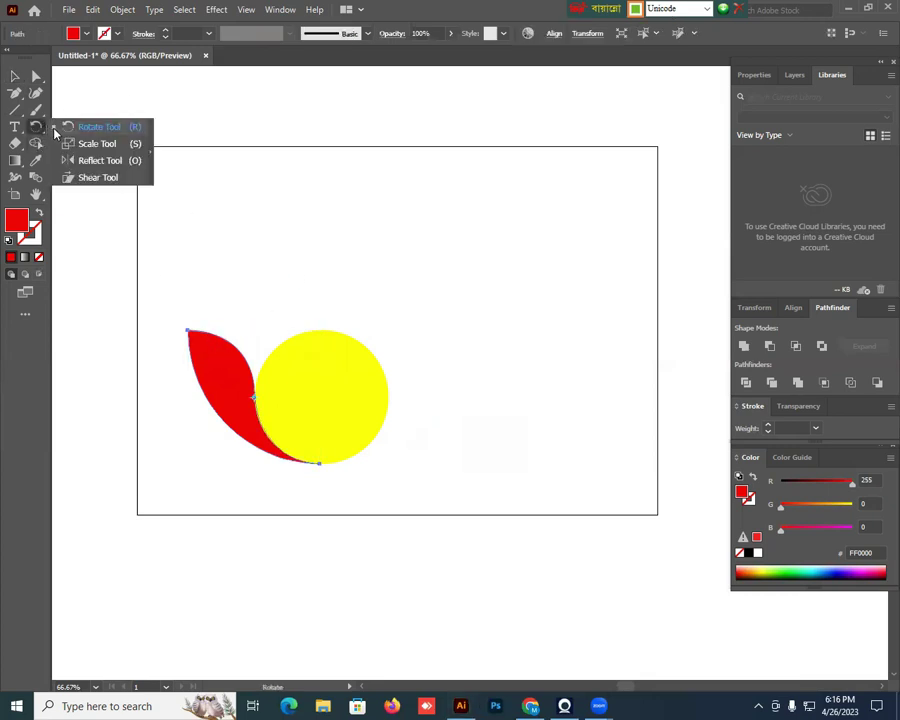
click(72, 126)
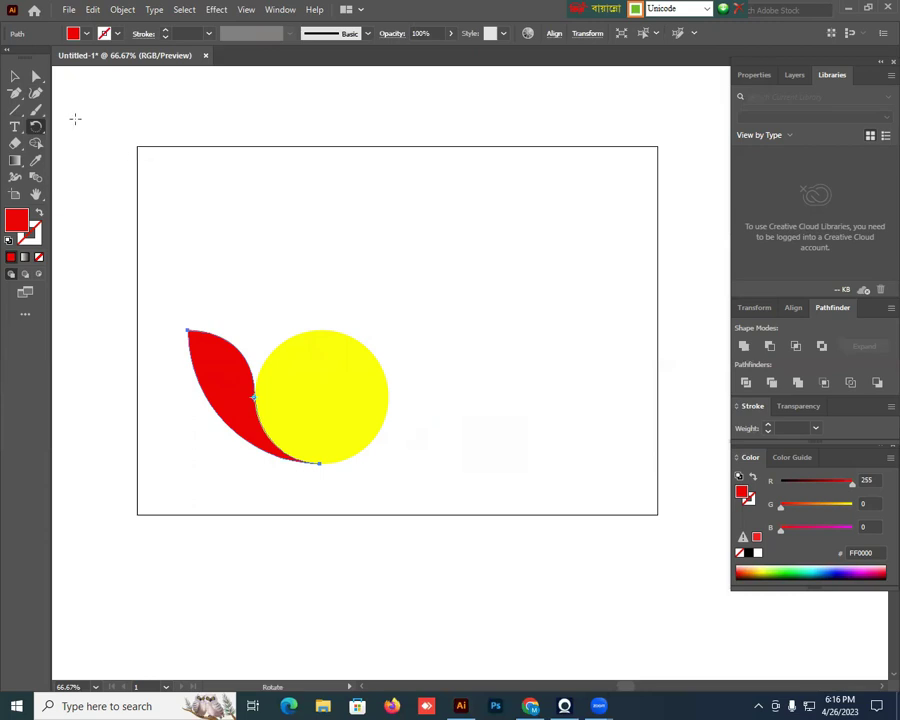
click(320, 397)
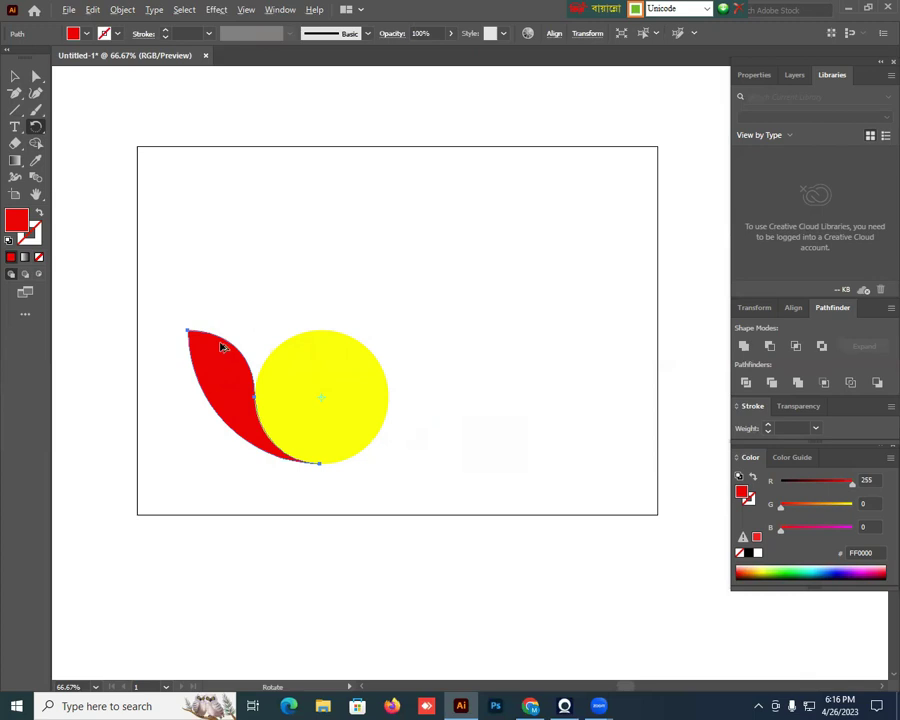
drag(222, 346, 253, 325)
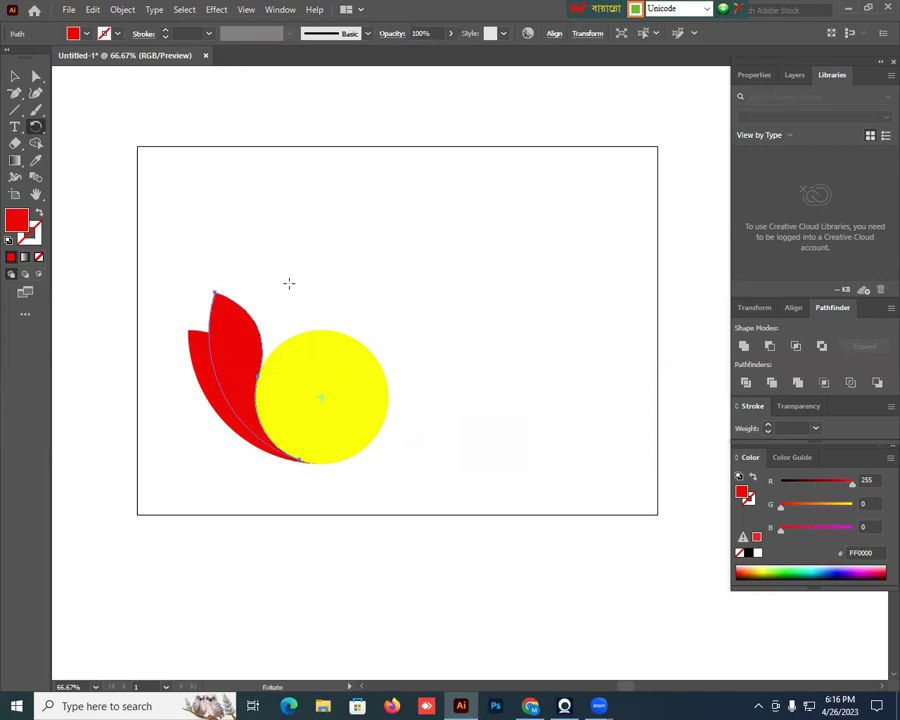
- Repeat the rotated copy three more times to fan five red petals around the yellow circle
key(ctrl)
key(ctrl+d)
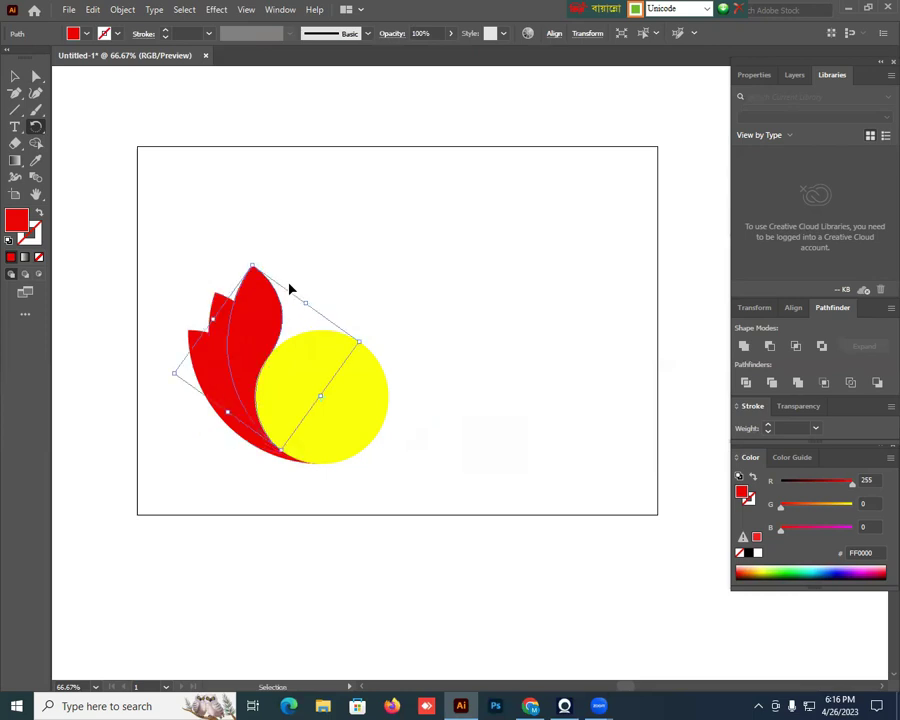
key(ctrl+d)
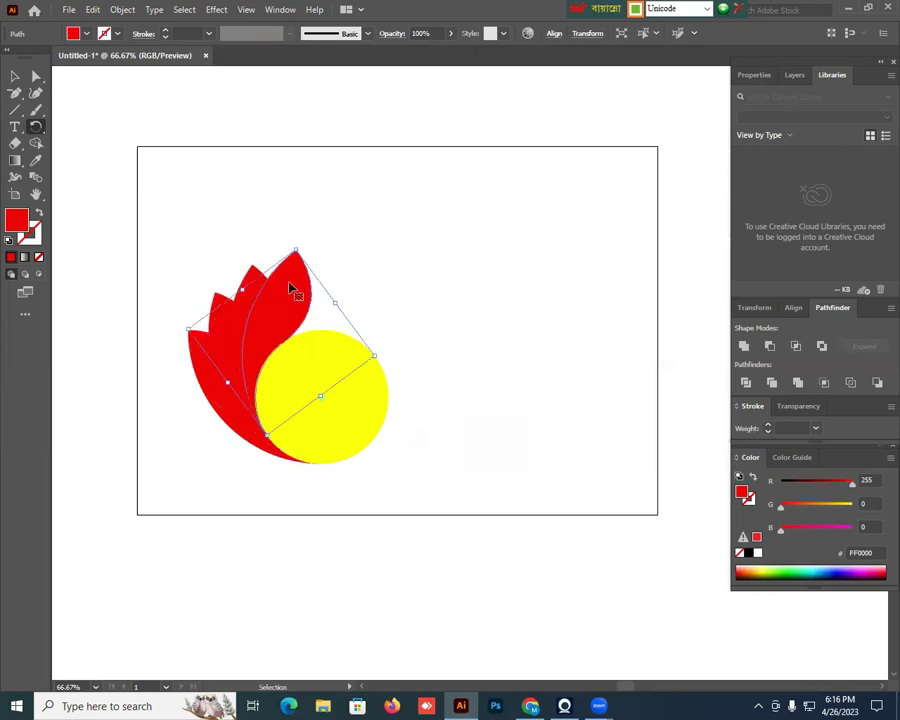
key(ctrl+d)
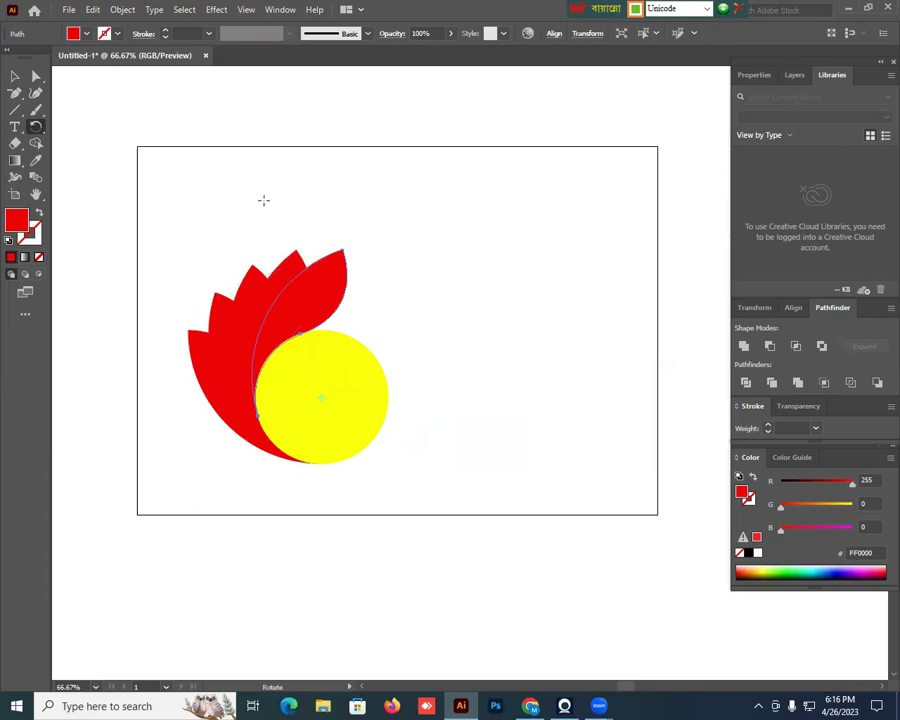
- Delete the yellow circle, keeping only the fan of red petals
click(15, 76)
click(372, 221)
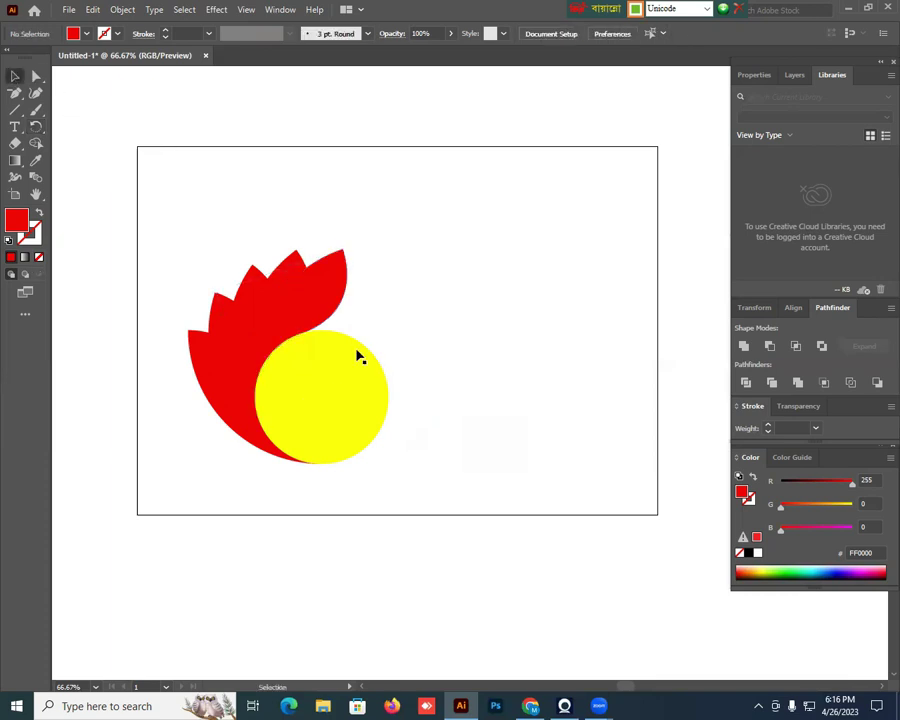
click(355, 358)
key(Delete)
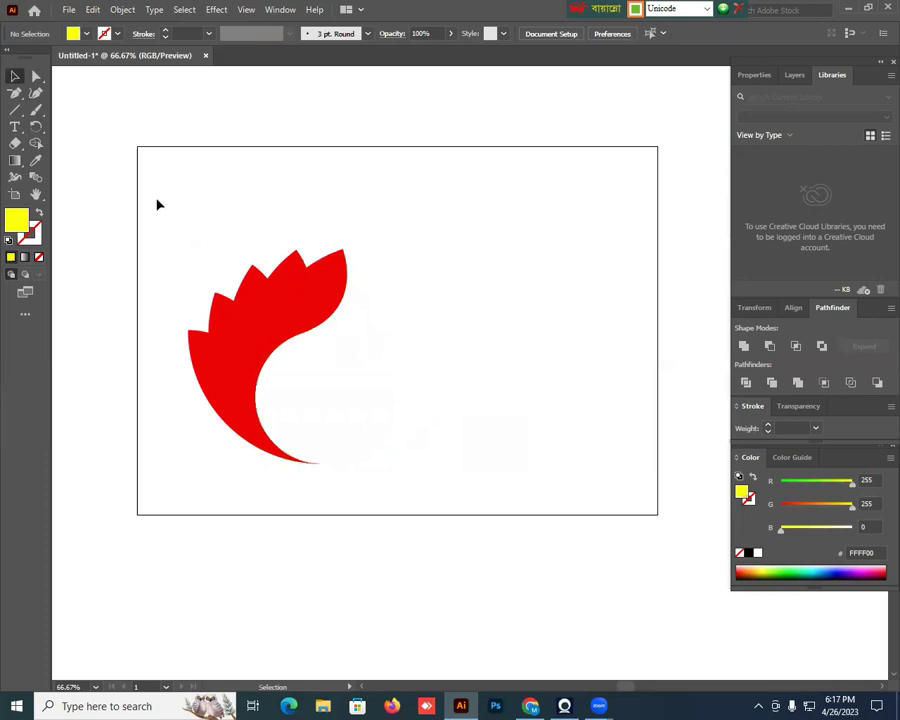
- Divide the five overlapping red petals with Pathfinder and ungroup the resulting pieces
drag(153, 213, 468, 489)
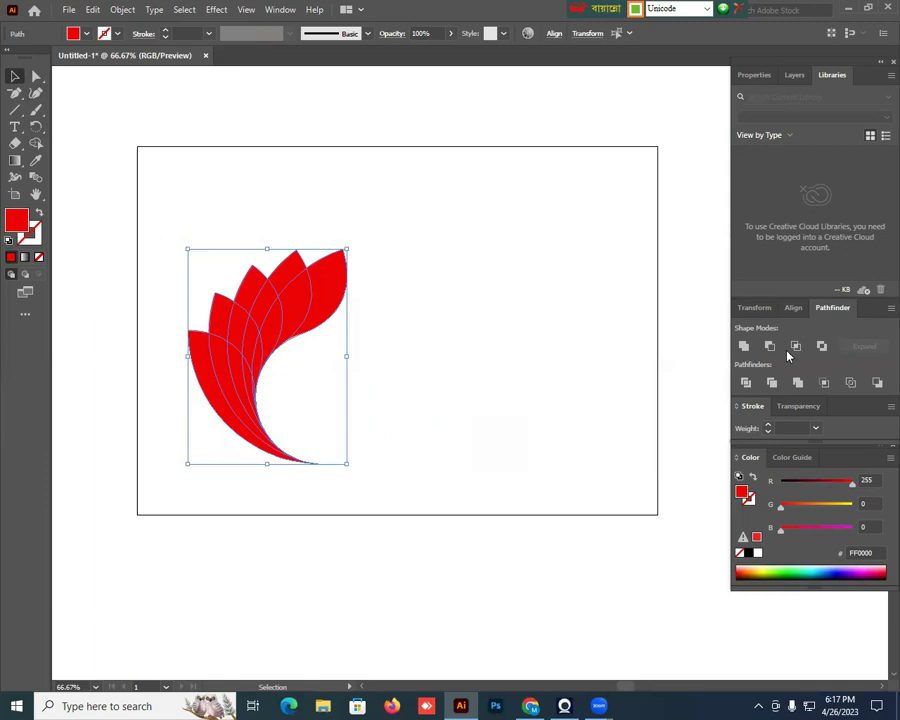
click(746, 383)
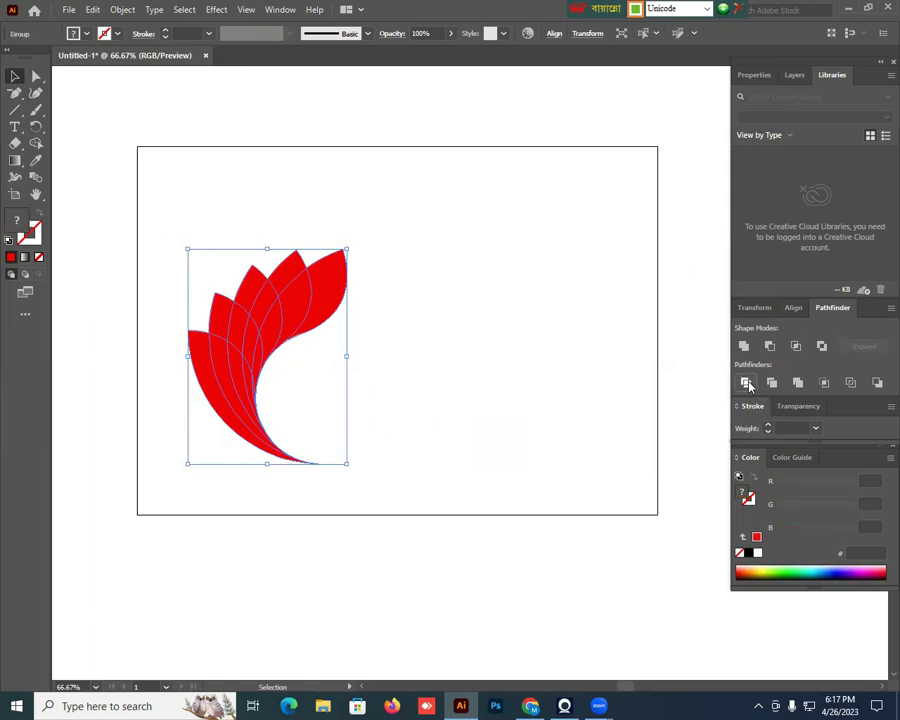
right_click(280, 294)
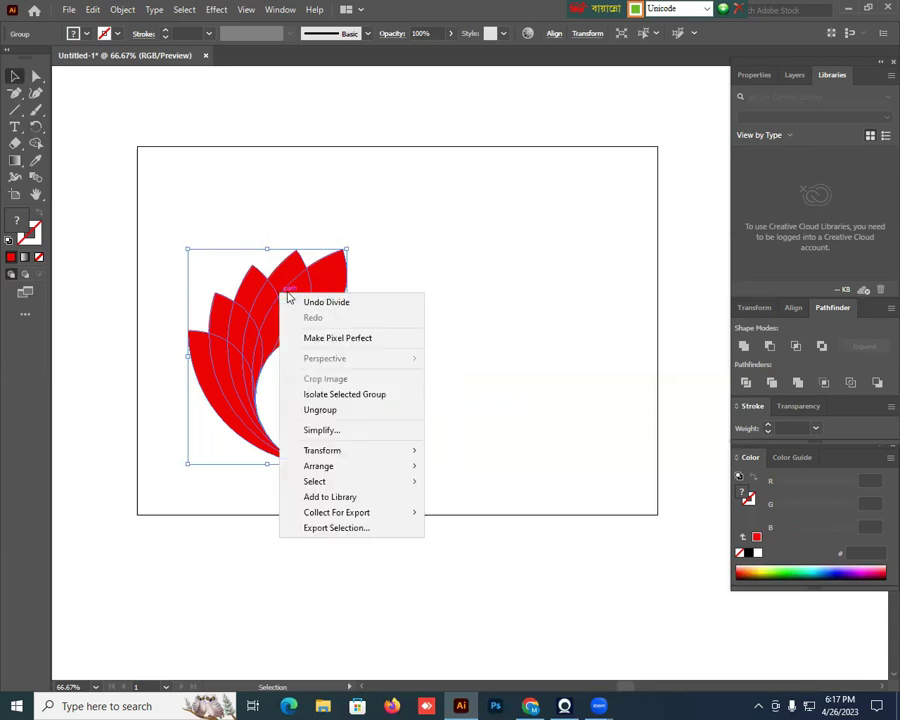
click(322, 410)
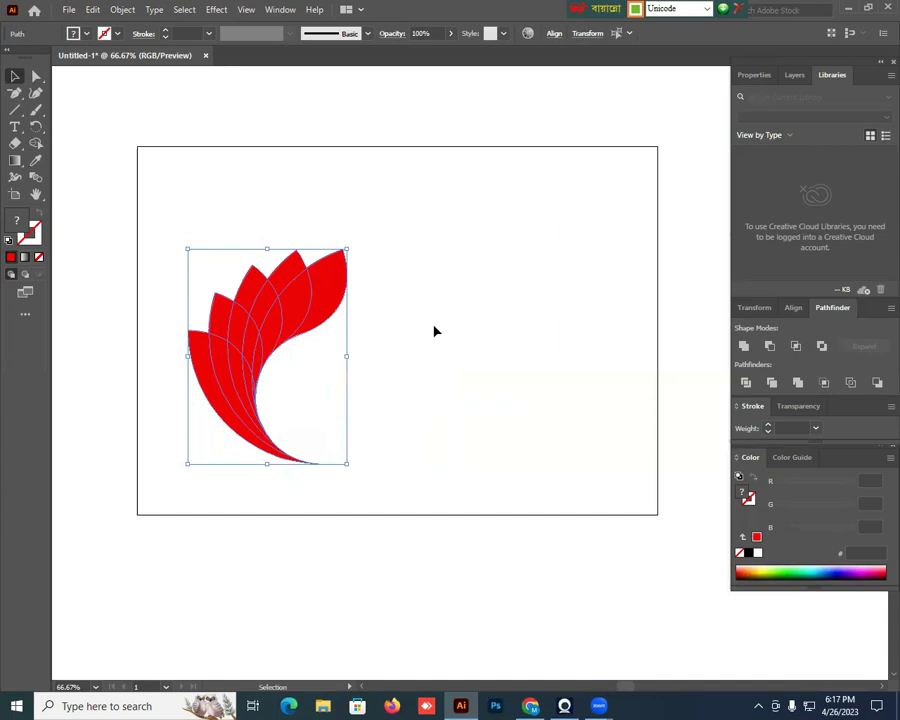
click(354, 262)
click(198, 359)
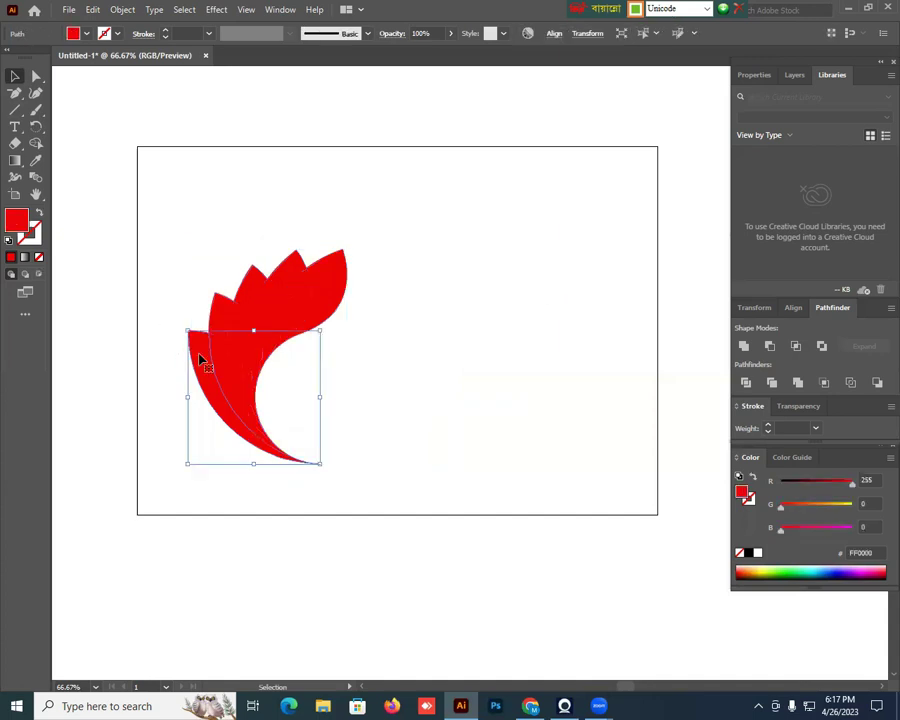
click(435, 356)
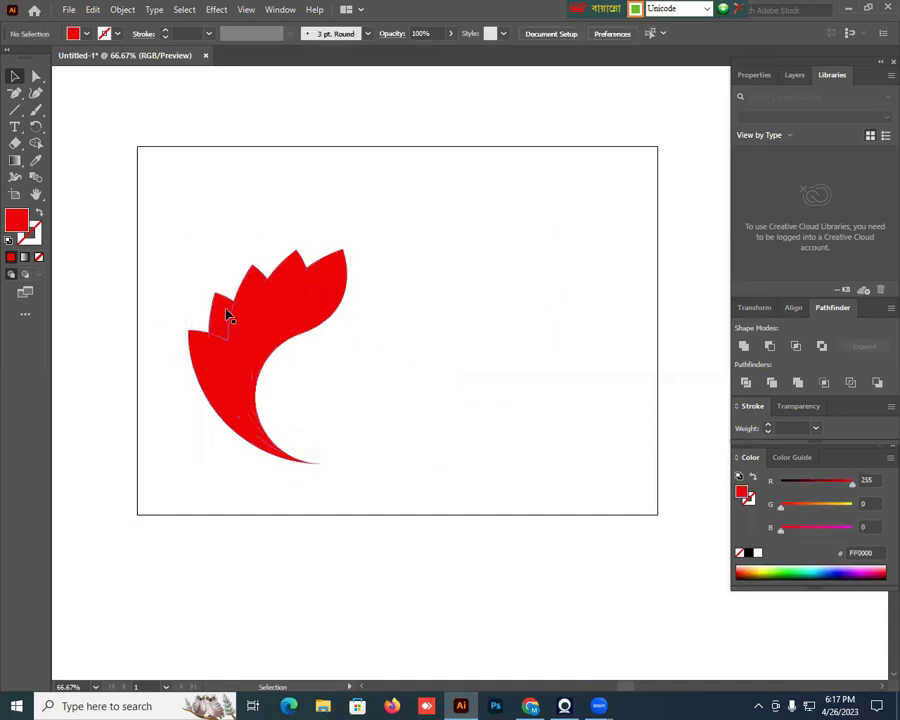
- Fill the second petal's tip with yellow and the long curved strip directly beneath it with cyan
click(227, 316)
click(73, 34)
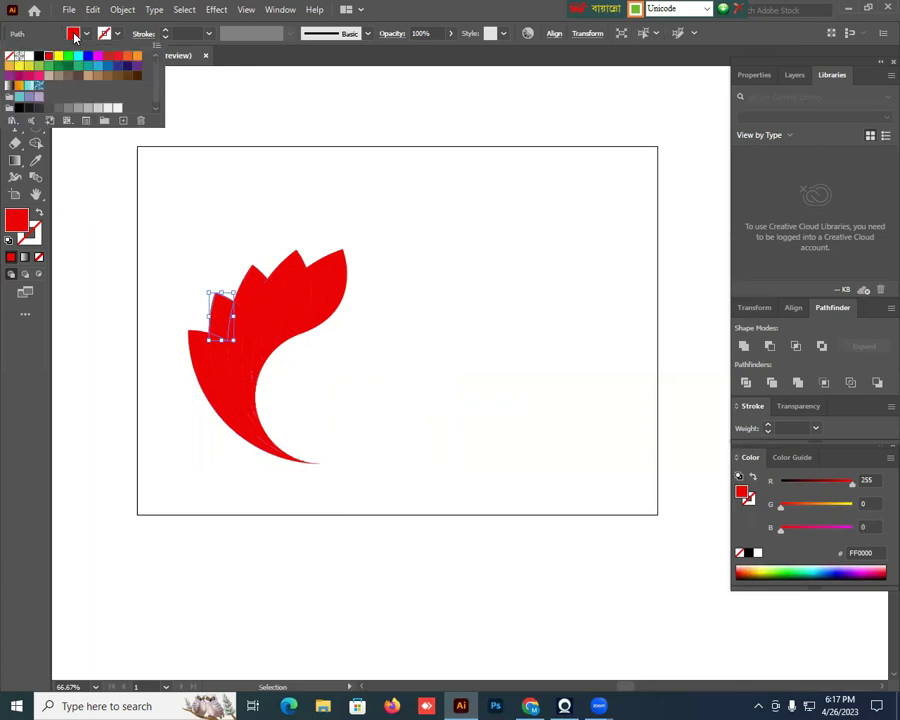
click(58, 56)
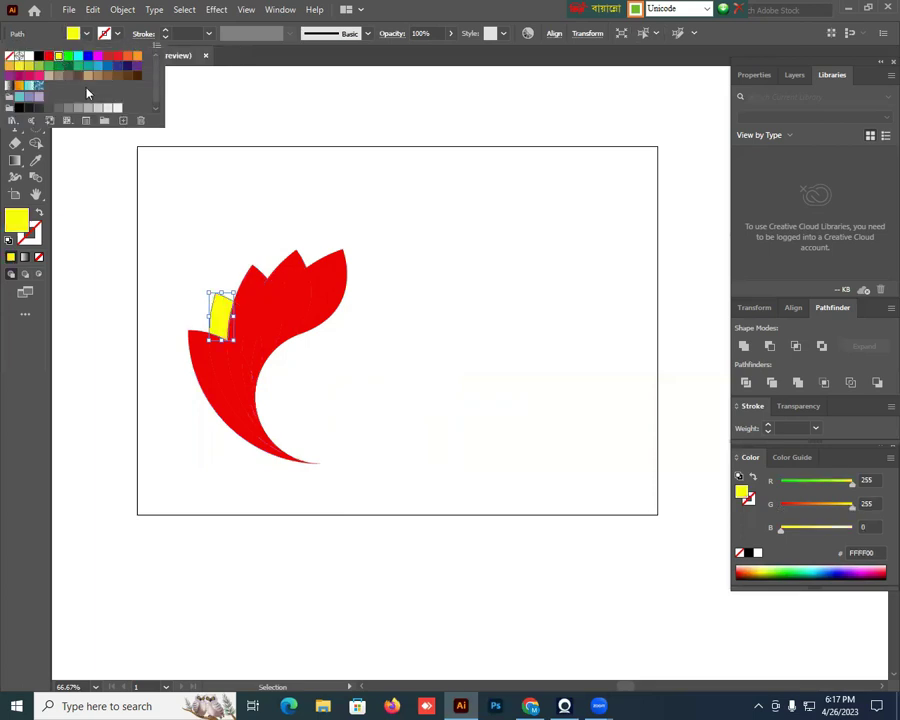
click(194, 202)
click(231, 366)
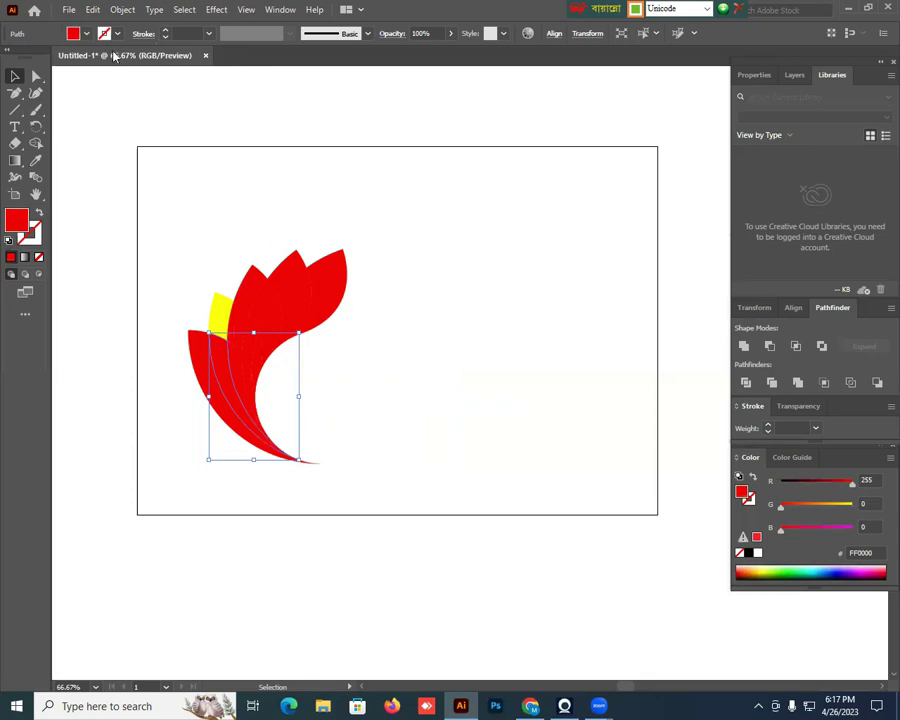
click(71, 33)
click(78, 60)
click(204, 206)
click(399, 332)
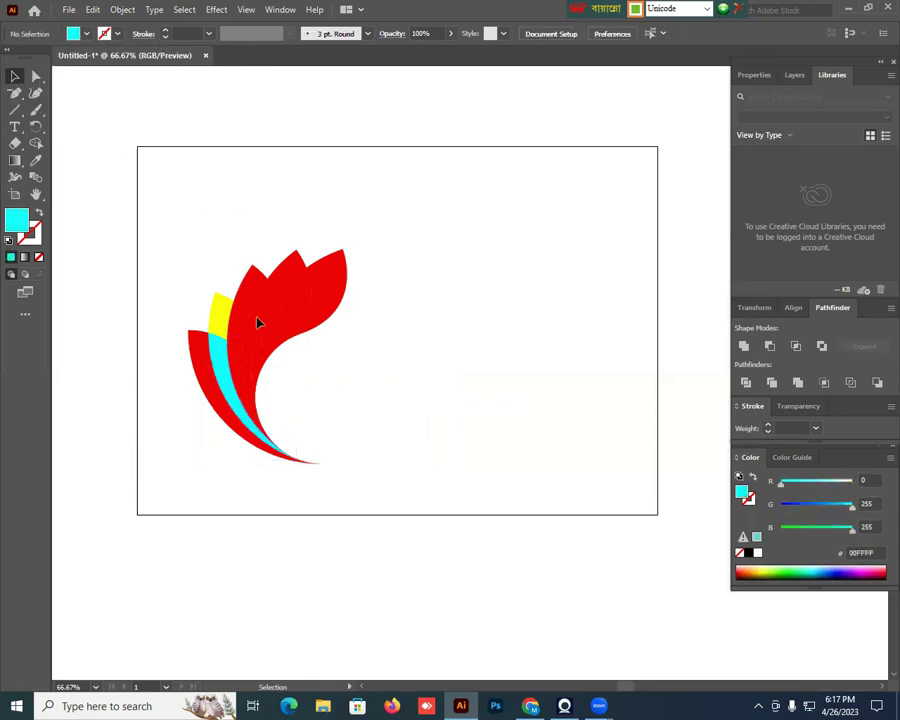
- Fill the third petal's tip with bright green and the overlap piece directly below it with blue
click(253, 292)
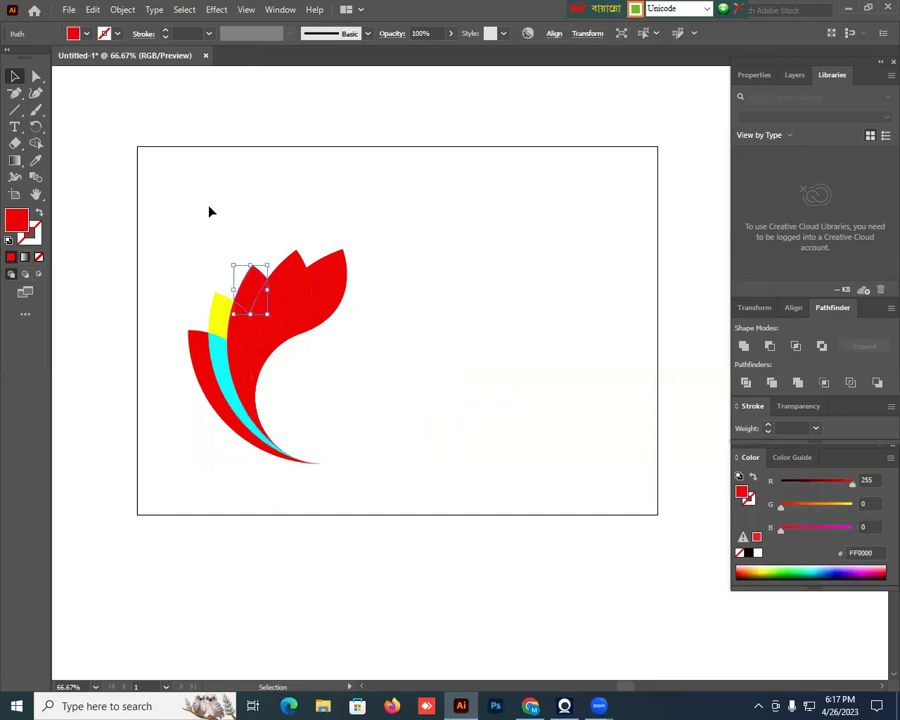
click(209, 209)
click(256, 292)
click(77, 38)
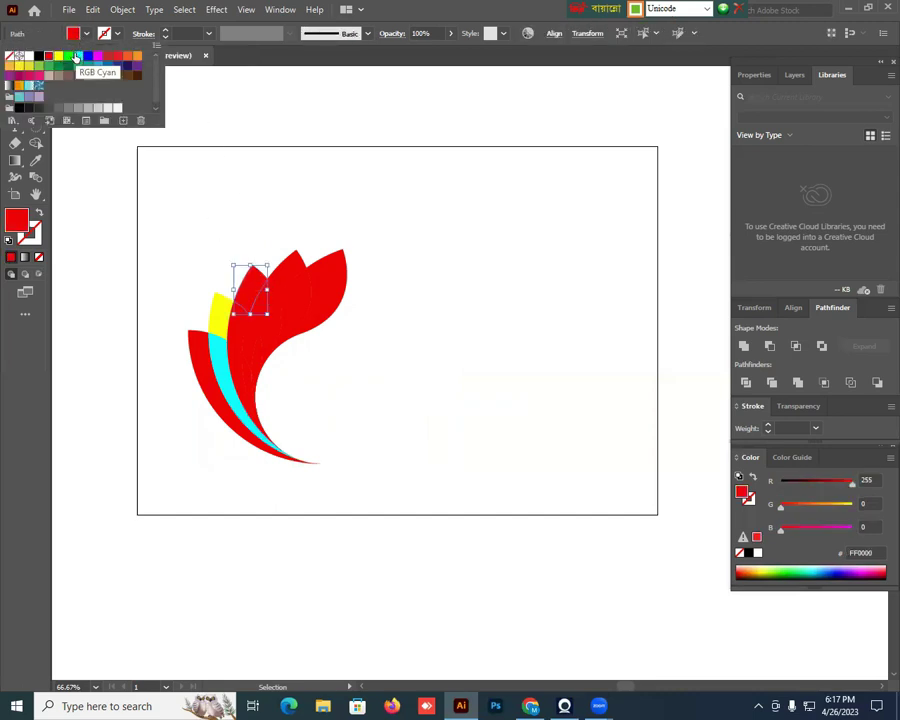
click(66, 58)
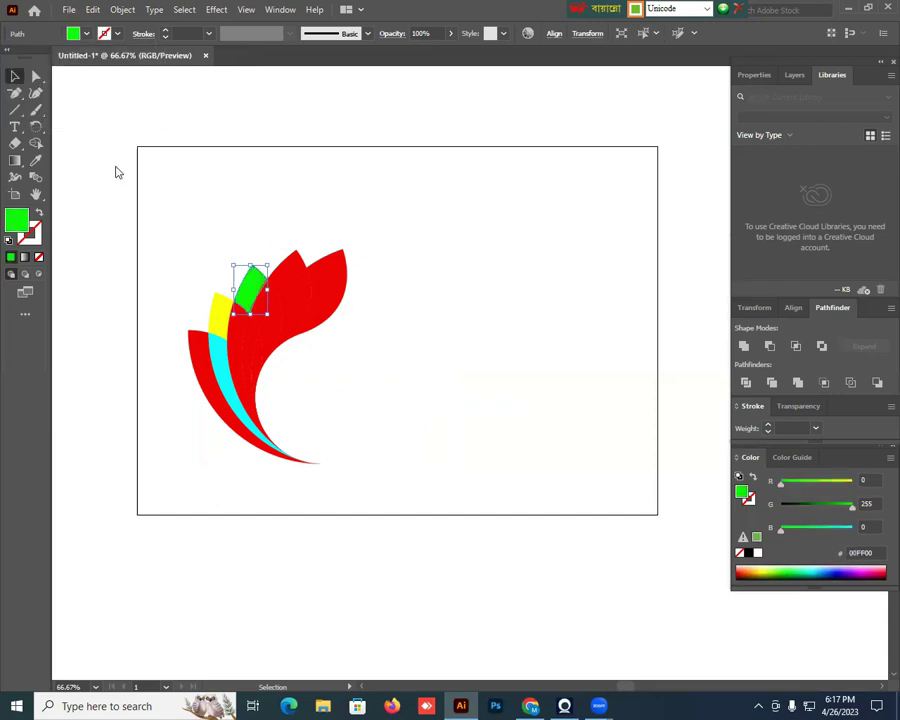
click(241, 330)
click(89, 34)
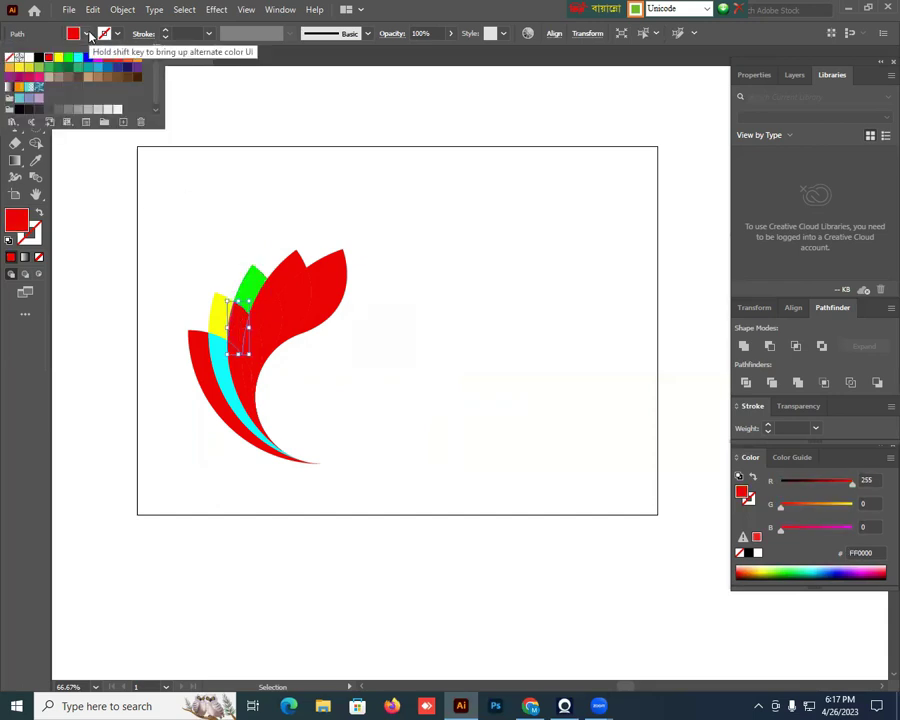
click(90, 59)
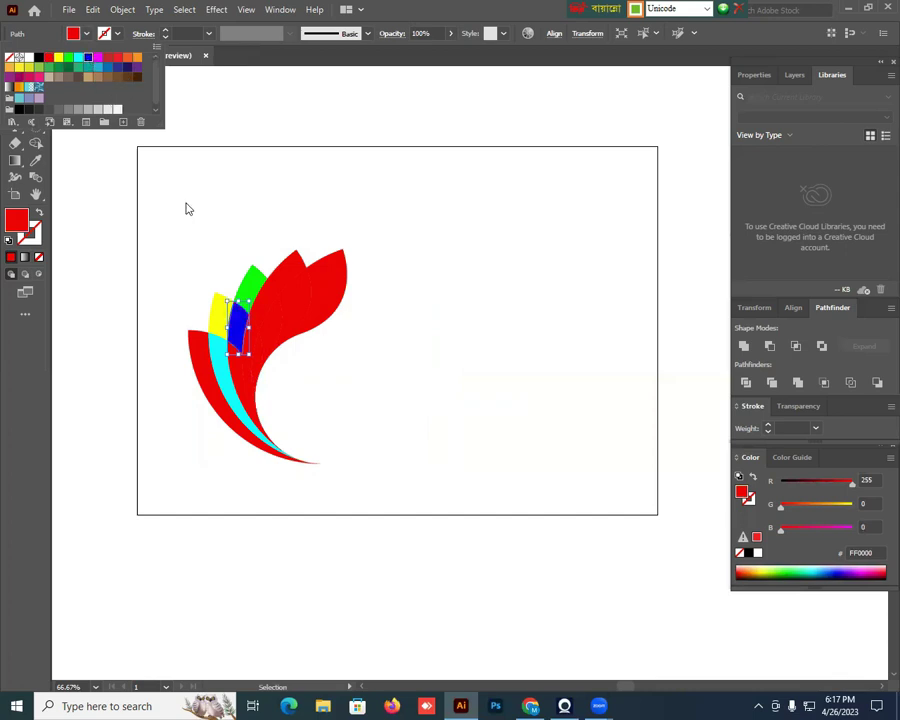
- Fill the thin curved strip below the blue piece with orange F7931E
click(238, 376)
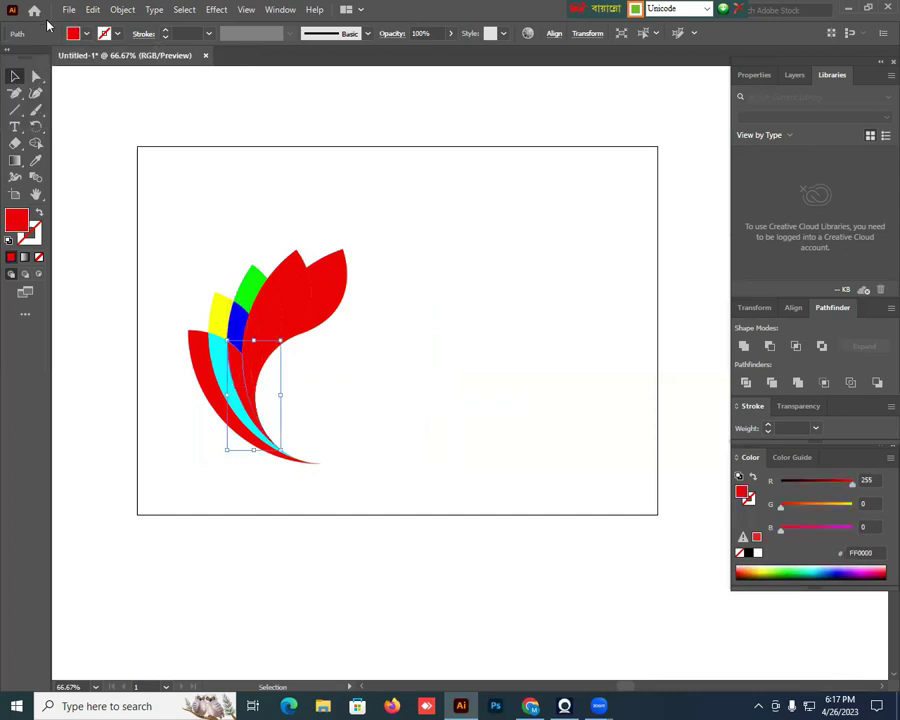
click(75, 34)
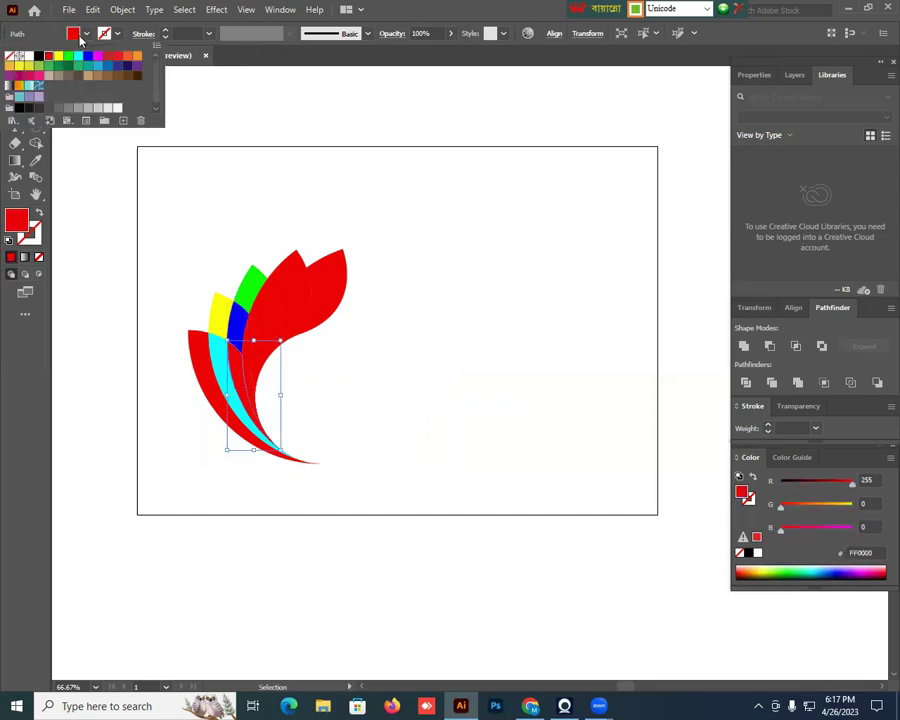
click(128, 56)
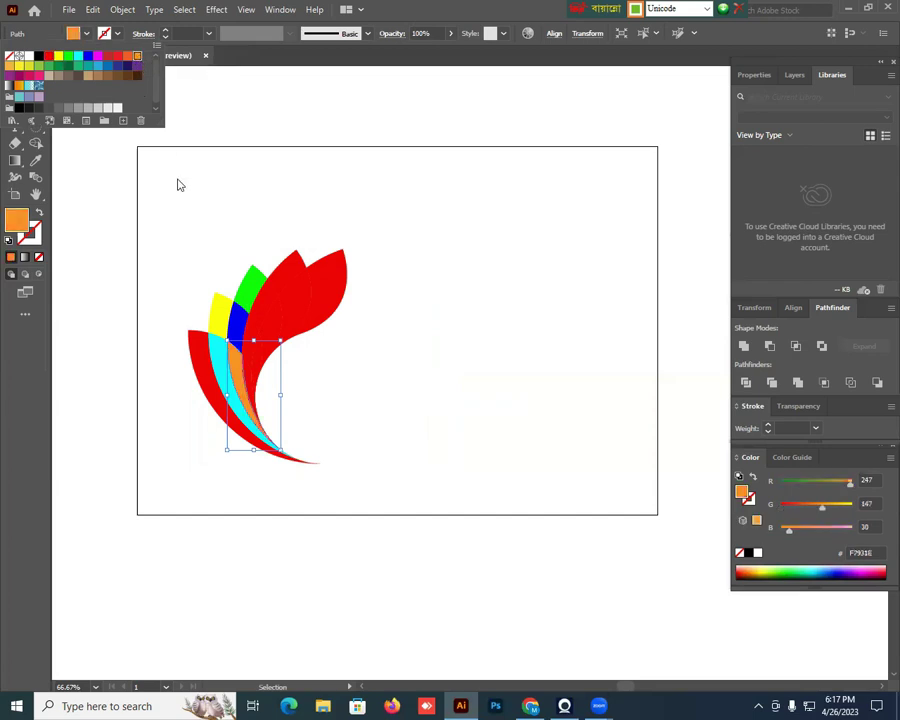
click(320, 315)
- Fill the piece beside the bright green tip with pink ED1E79 and the piece below it with green 39B54A
click(267, 307)
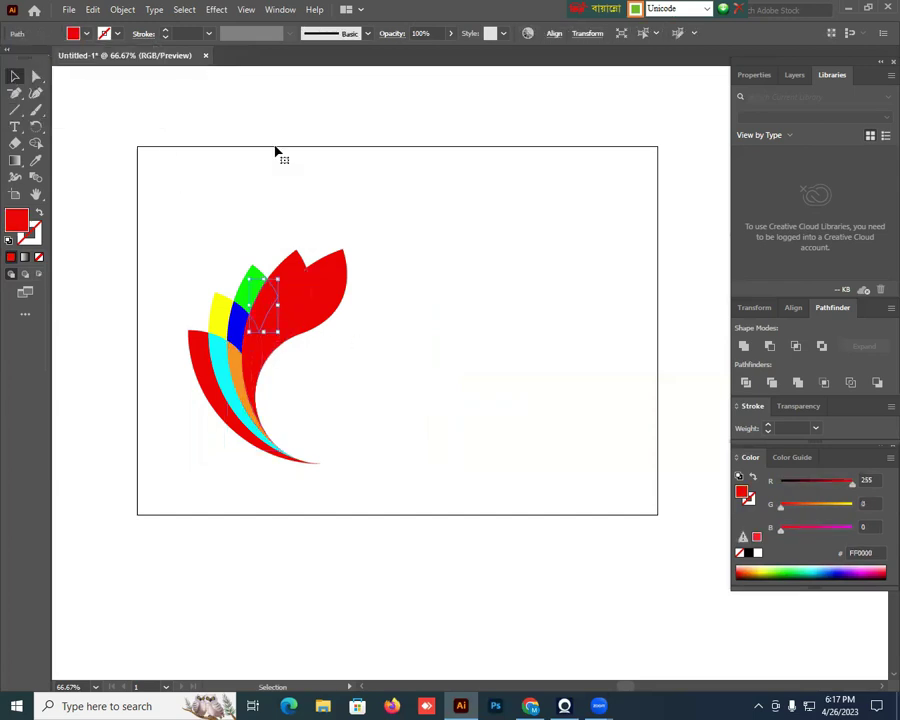
click(74, 34)
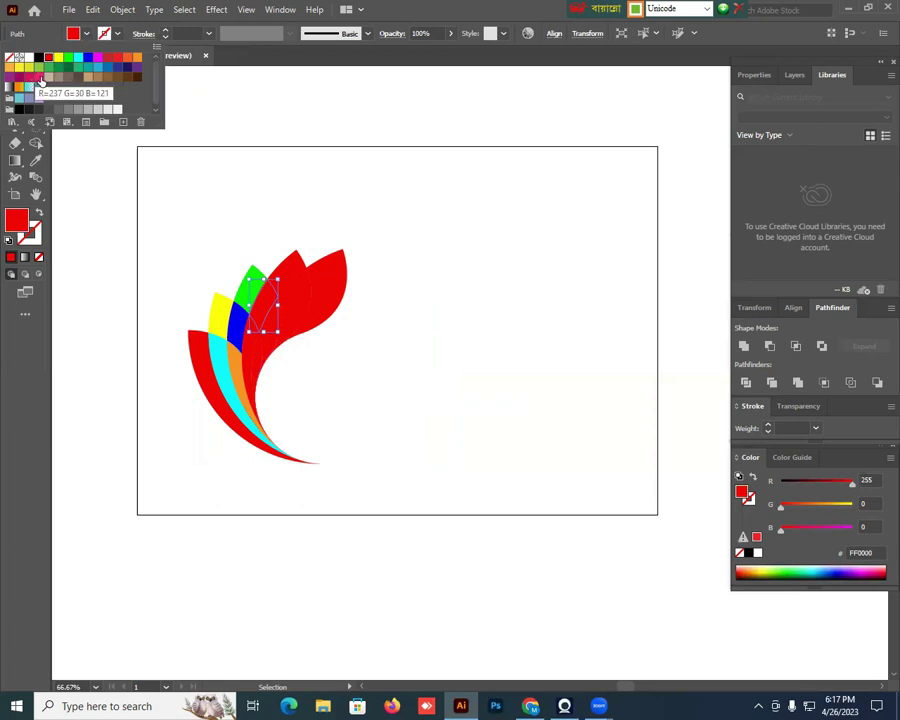
click(33, 76)
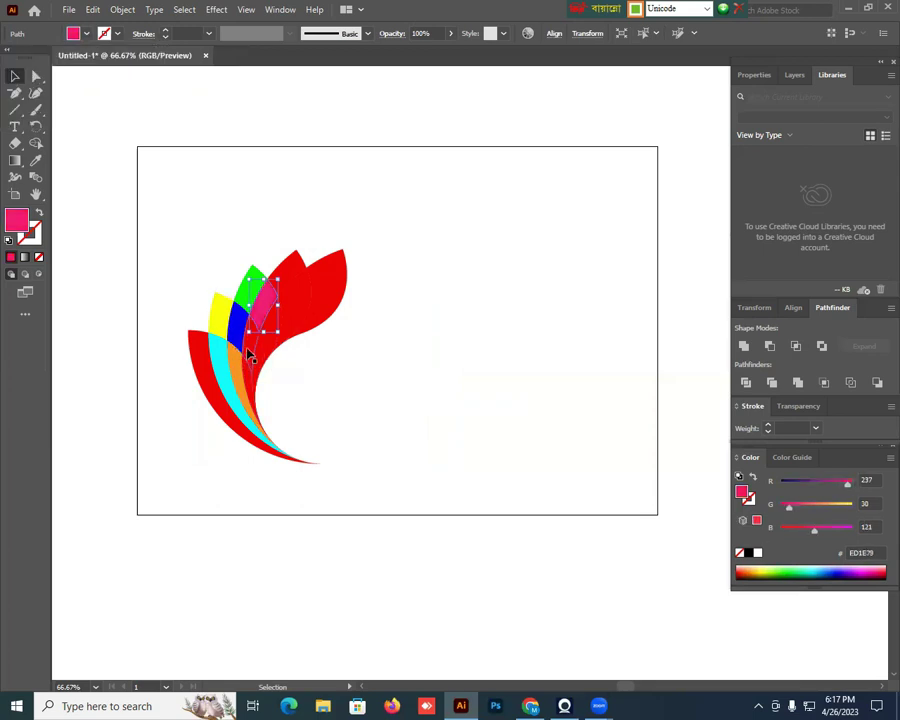
click(245, 352)
click(85, 35)
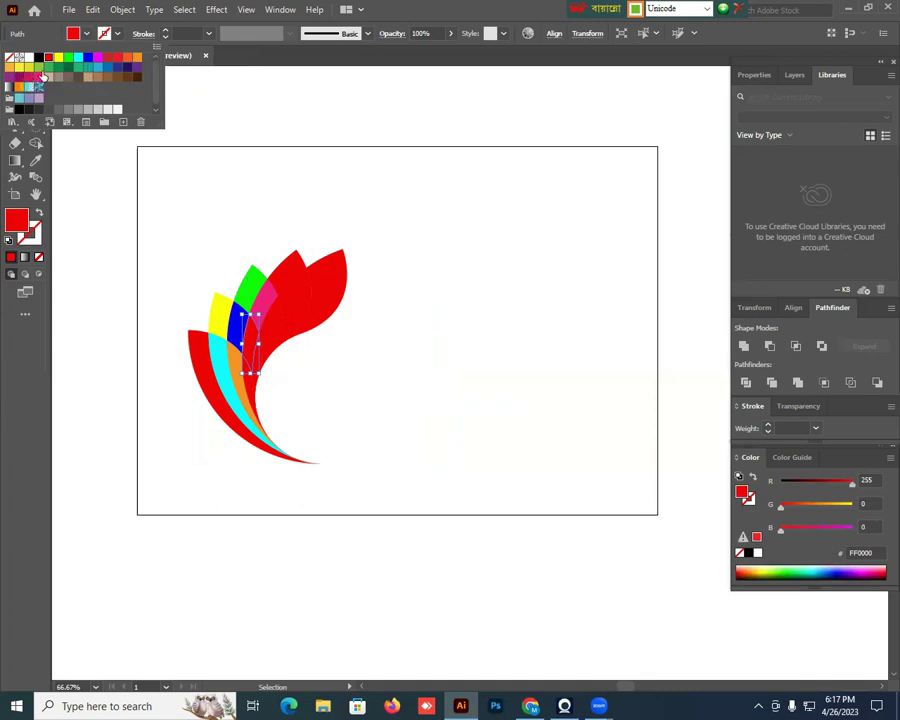
click(48, 67)
click(145, 196)
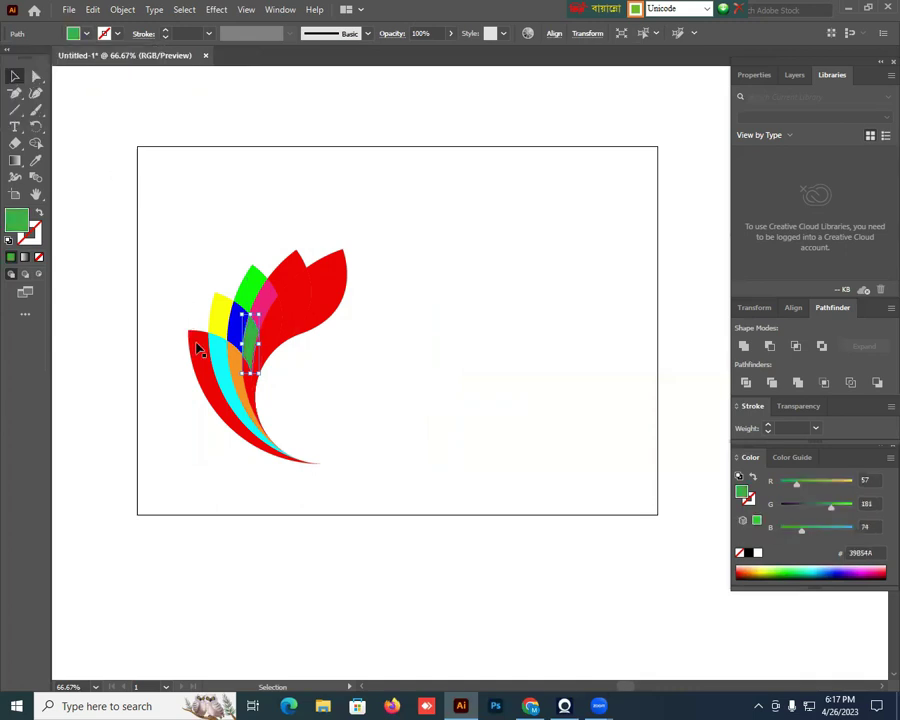
click(300, 392)
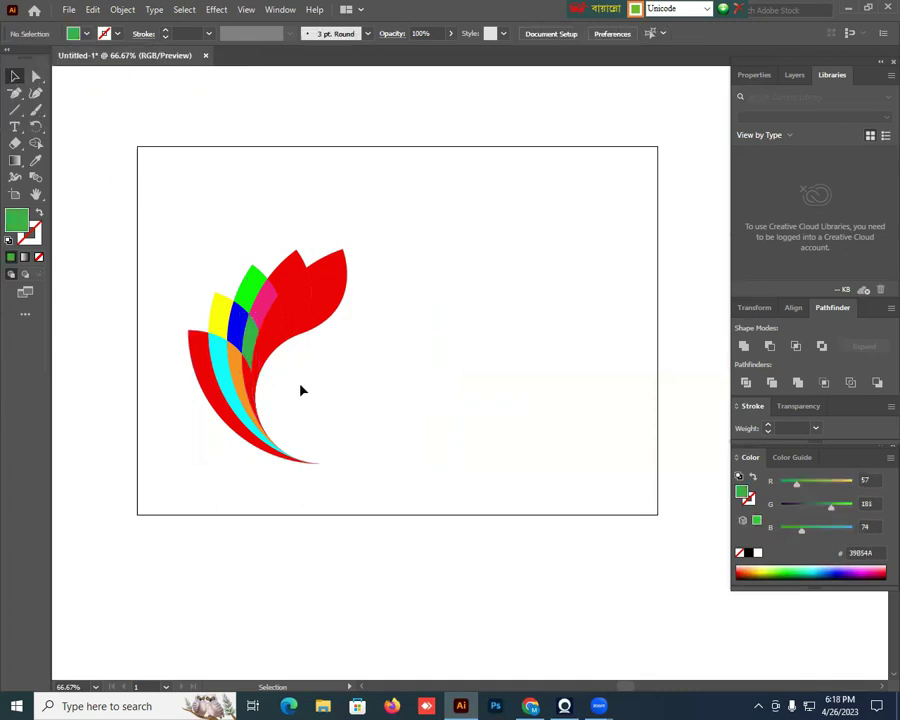
- Fill the fourth petal's tip with yellow-green D9E021 and the narrow sliver beside the darker green piece with magenta FF00FF
click(293, 281)
click(88, 35)
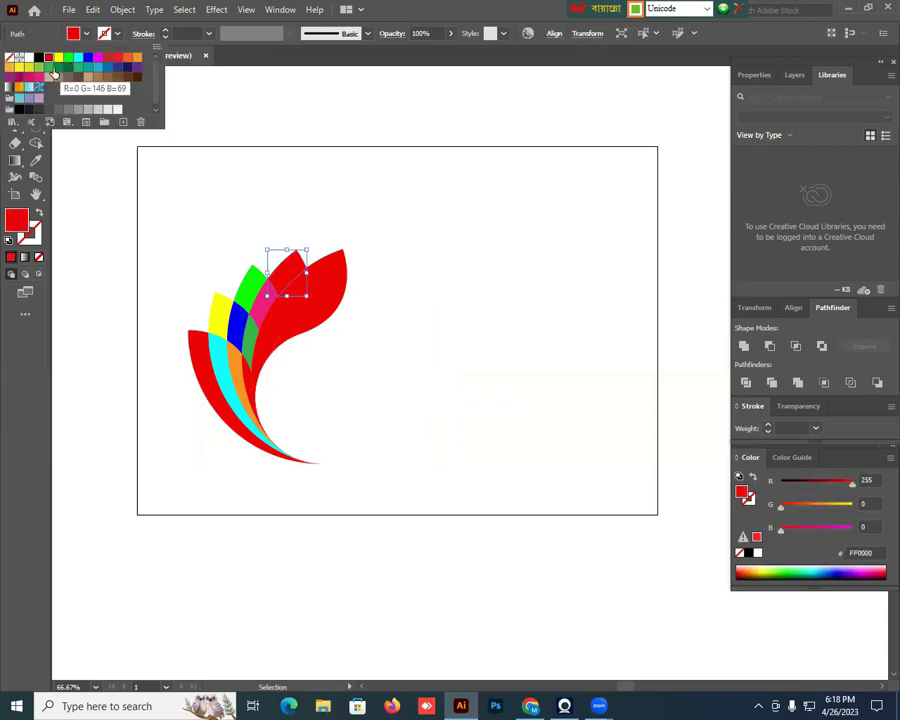
click(29, 68)
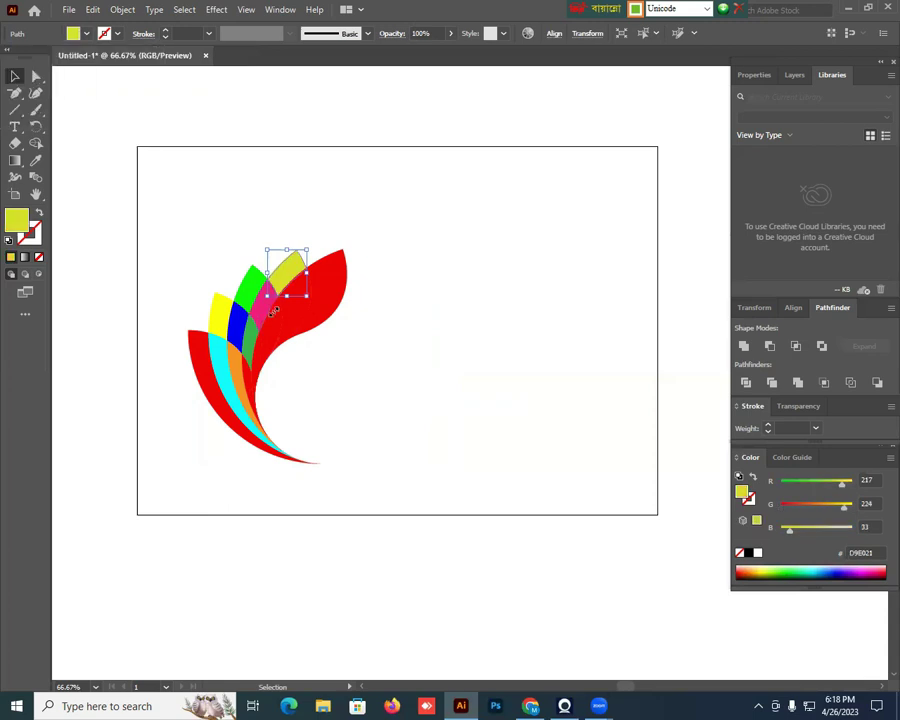
click(256, 378)
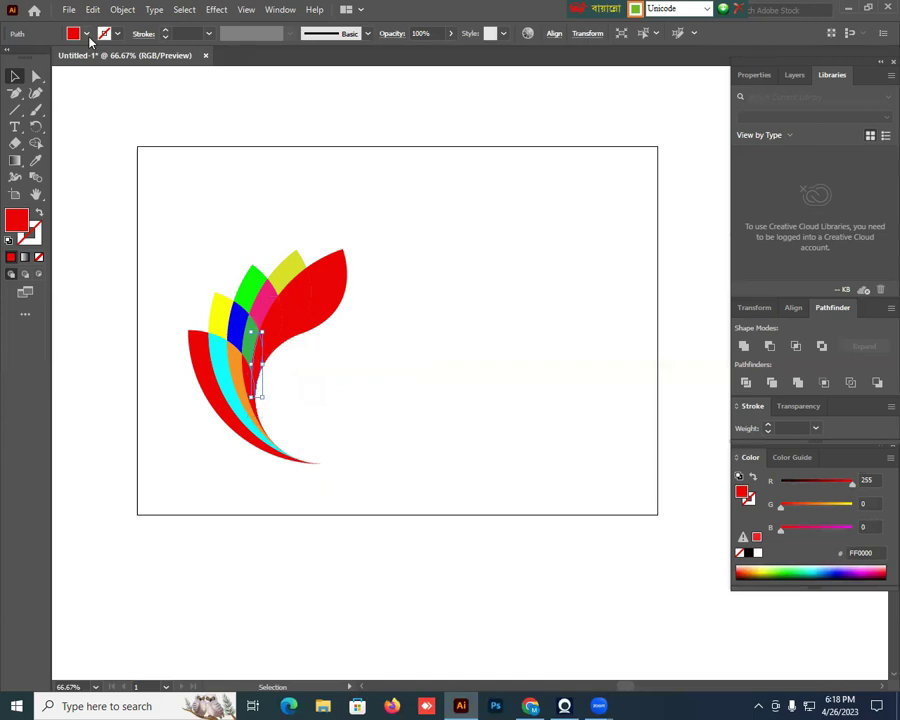
click(86, 34)
click(97, 57)
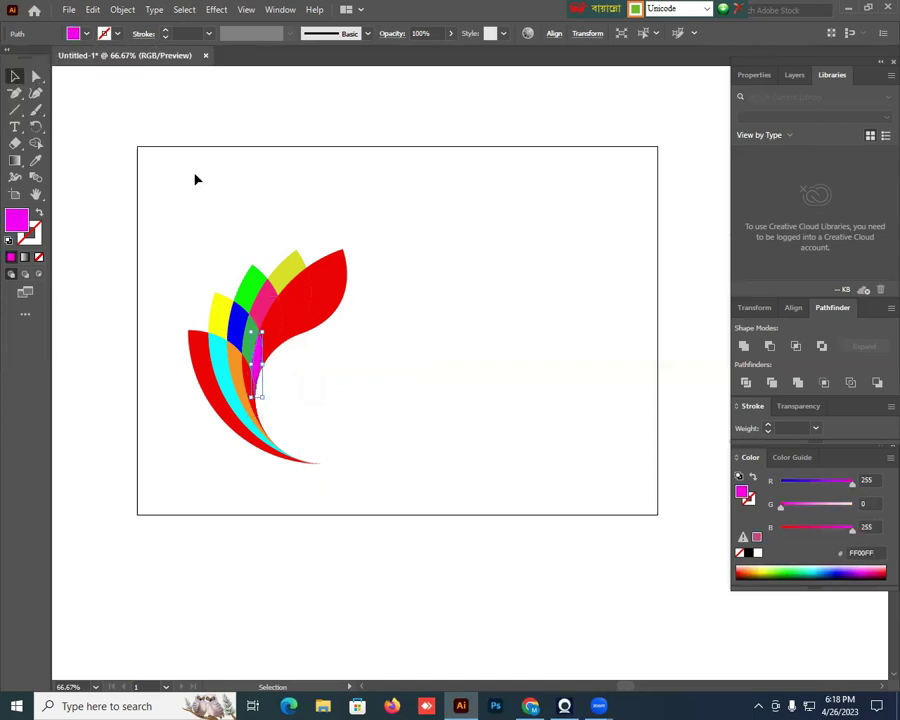
- Fill the large piece below the yellow-green tip, next to the outermost red petal, with yellow
click(292, 318)
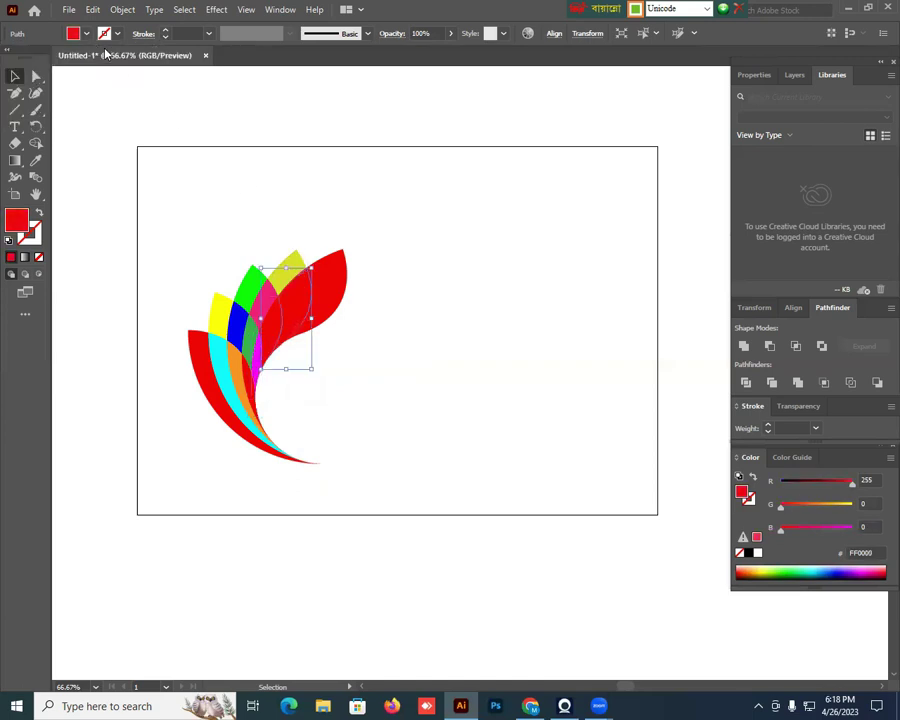
click(75, 36)
click(58, 57)
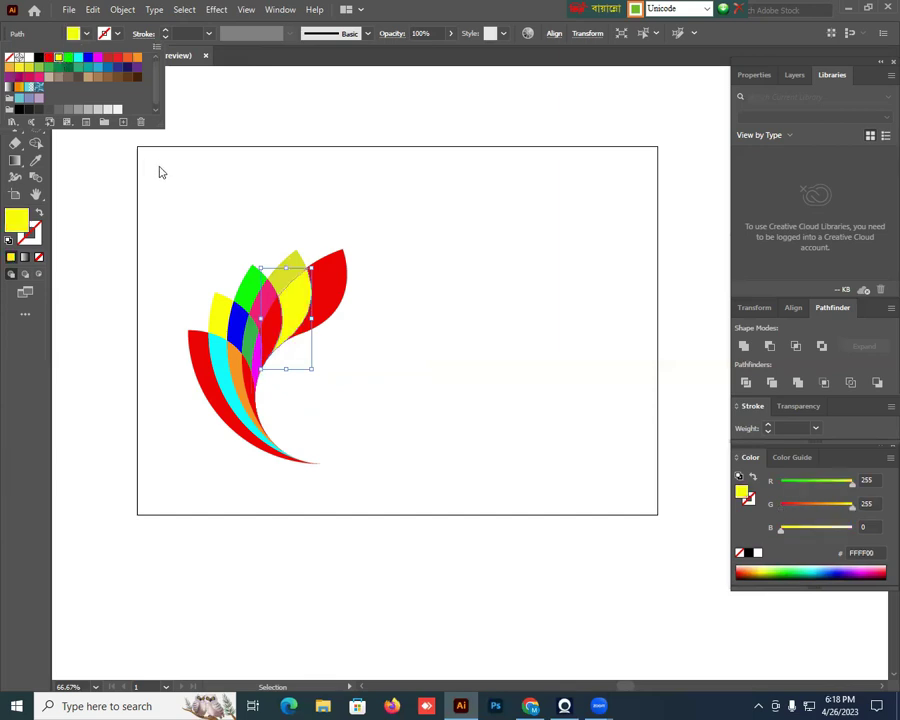
click(159, 171)
click(424, 376)
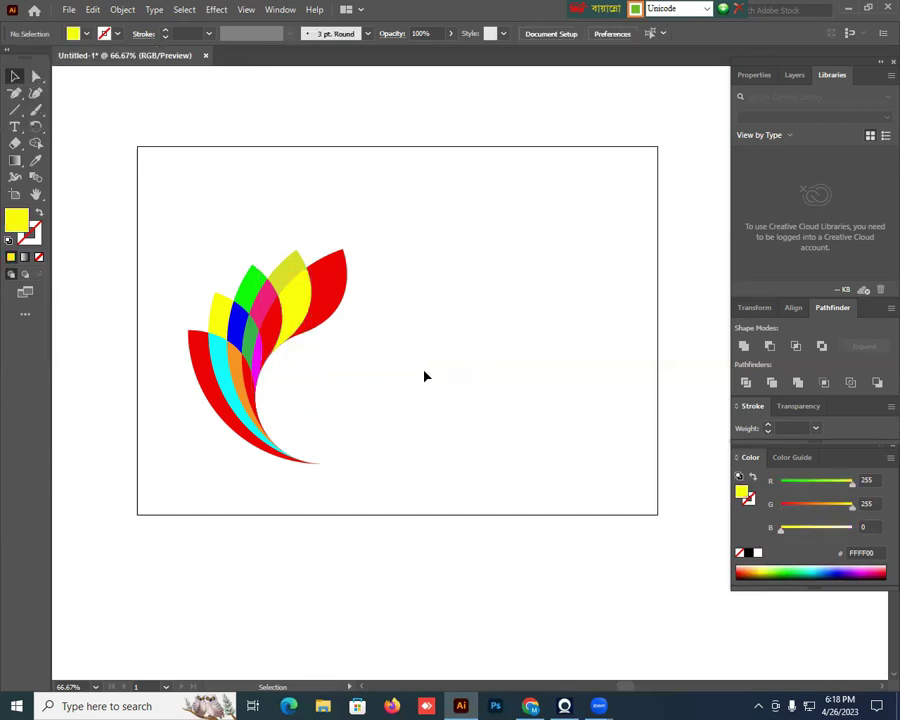
- Fill the red piece between the magenta sliver and the large yellow piece with dark blue 2E3192
click(271, 346)
click(75, 36)
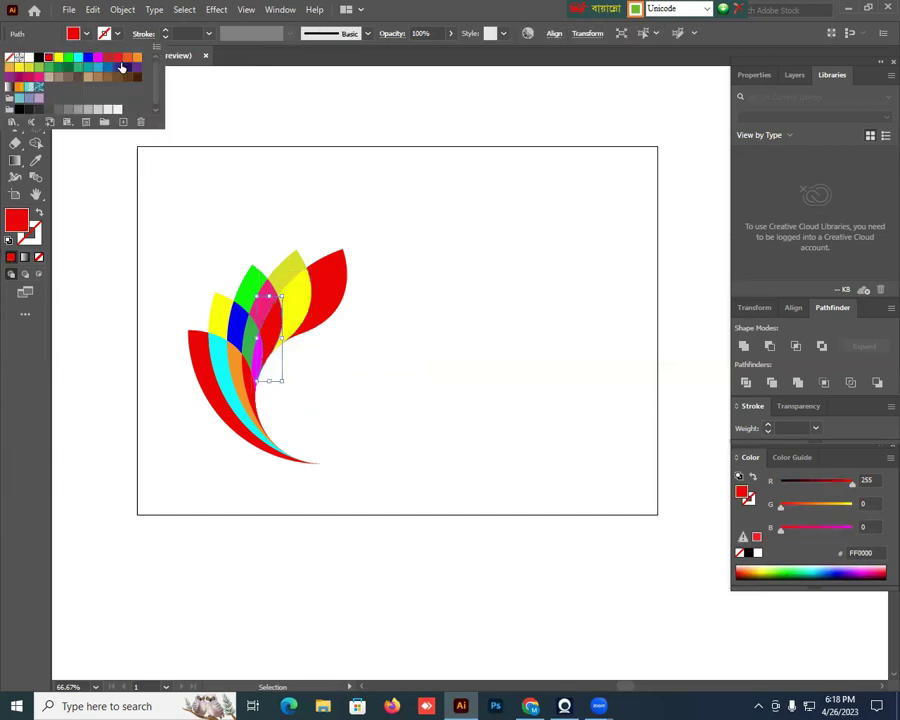
click(118, 73)
click(165, 193)
click(406, 293)
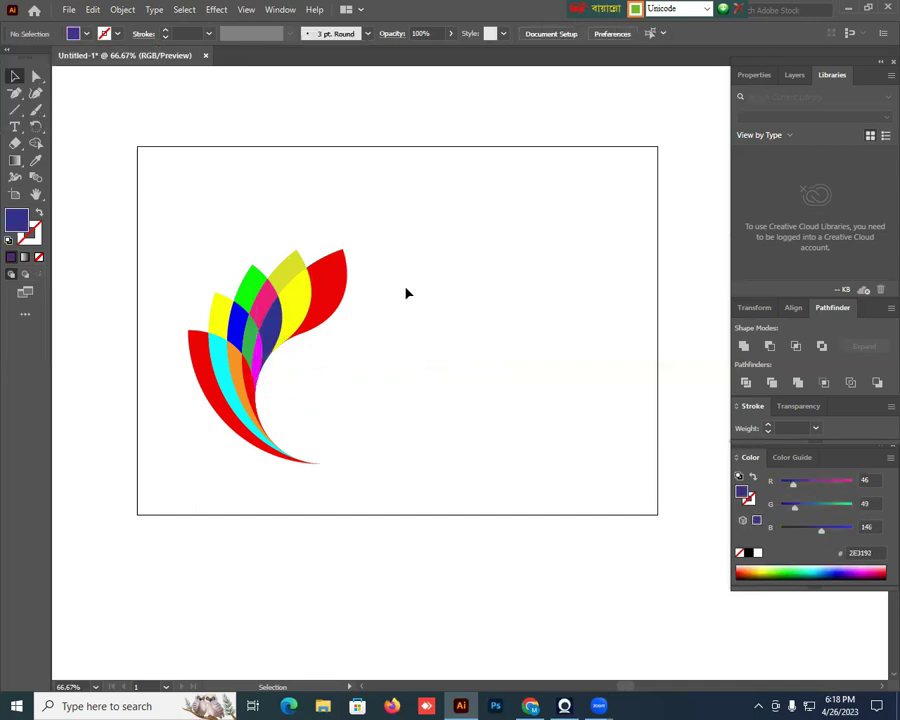